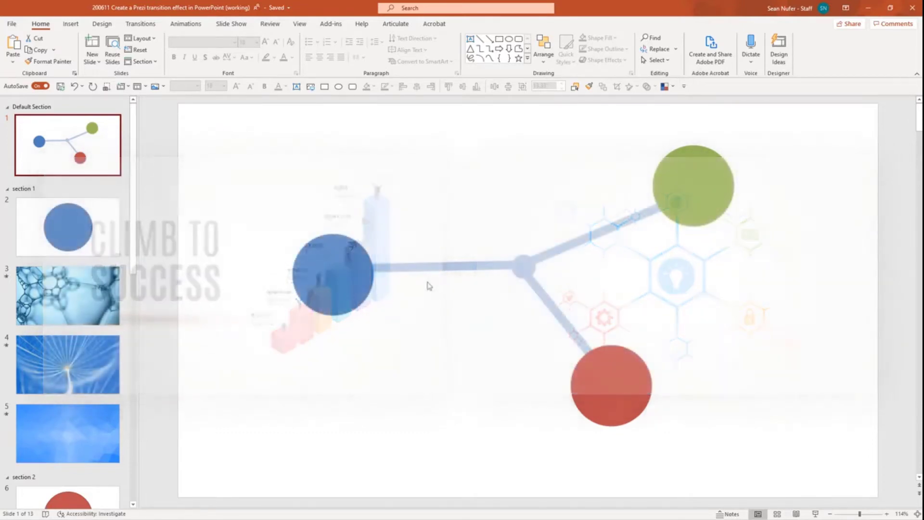
- Adjust the branching connector lines around the circles, undoing an accidental connector move
{"action": "left_click_drag", "start_coordinate": [475, 267], "coordinate": [456, 295]}
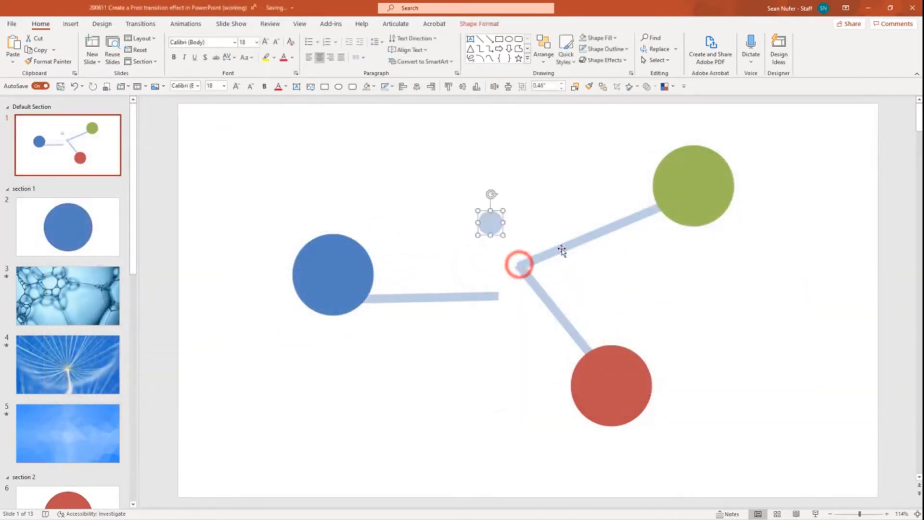
{"action": "key", "text": "ctrl+z"}
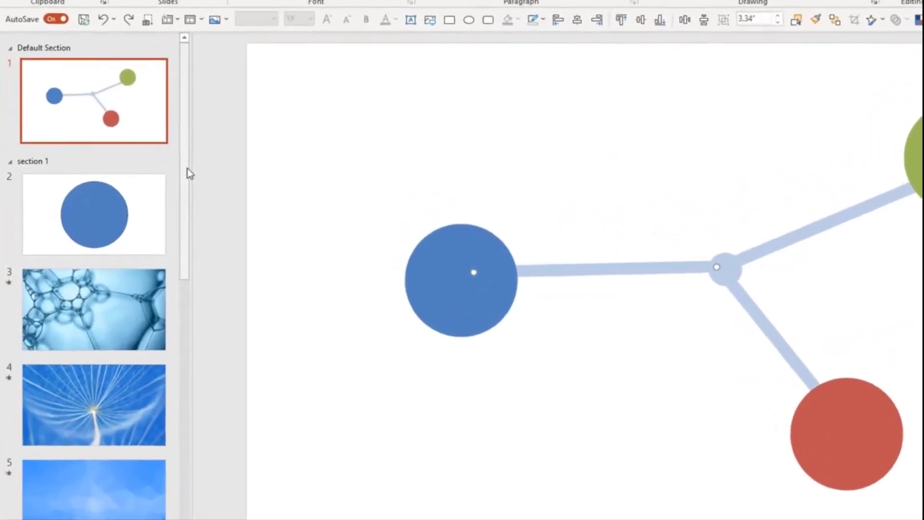
{"action": "left_click_drag", "start_coordinate": [133, 193], "coordinate": [133, 207]}
{"action": "left_click_drag", "start_coordinate": [195, 184], "coordinate": [196, 196]}
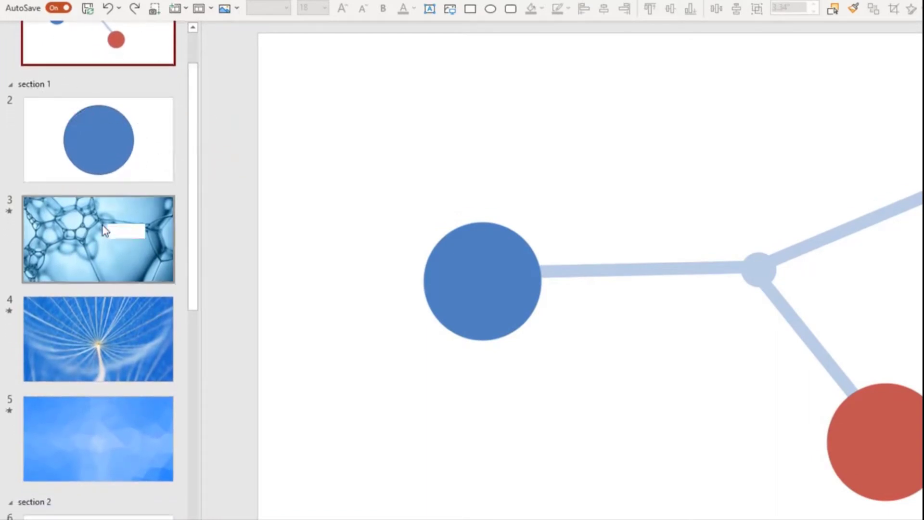
{"action": "left_click_drag", "start_coordinate": [194, 244], "coordinate": [206, 436]}
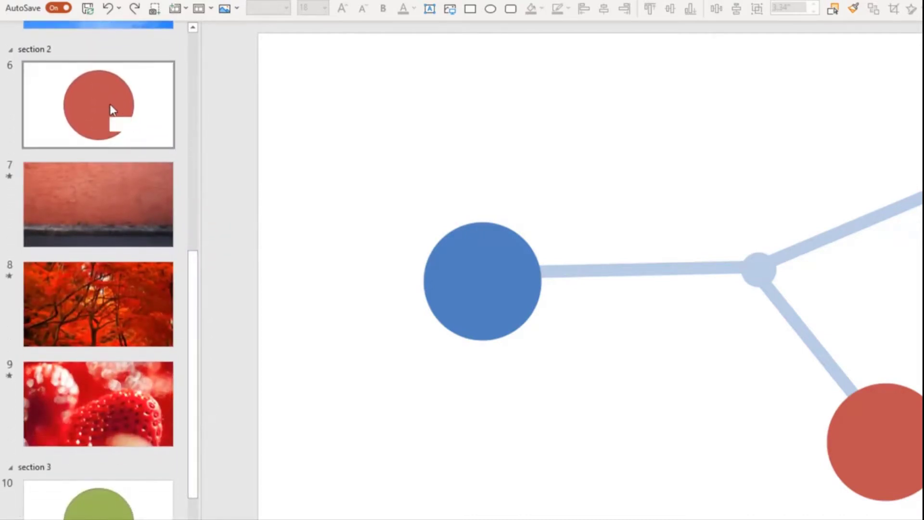
{"action": "left_click_drag", "start_coordinate": [192, 345], "coordinate": [216, 512]}
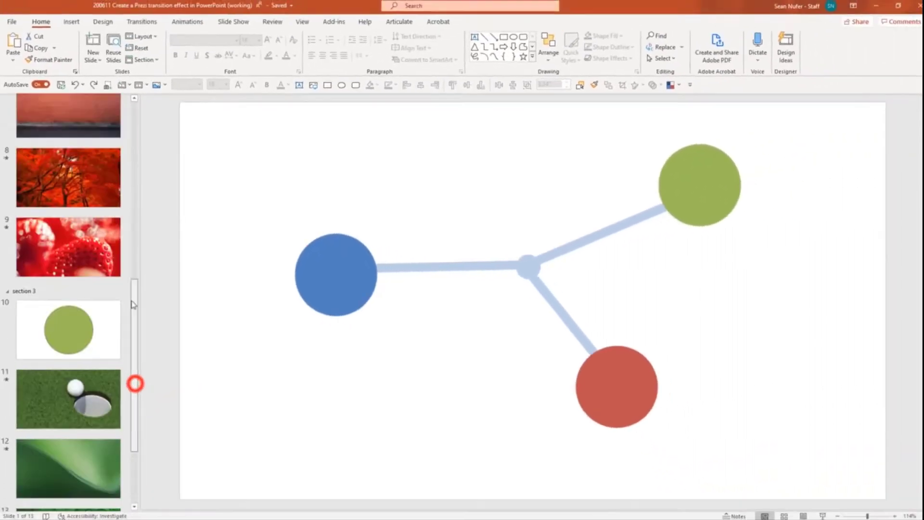
{"action": "left_click_drag", "start_coordinate": [131, 379], "coordinate": [131, 153]}
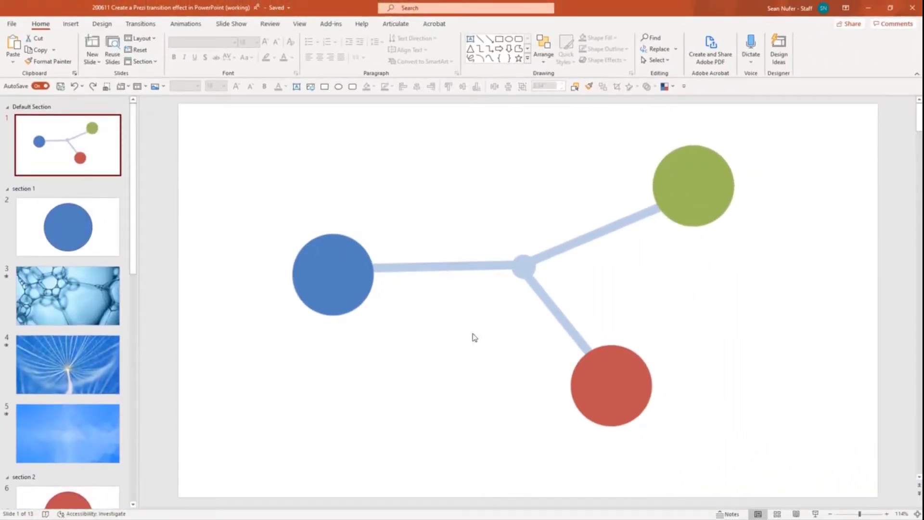
- With the blue circle selected, start inserting a Section Zoom
{"action": "left_click", "coordinate": [331, 275]}
{"action": "left_click", "coordinate": [683, 196]}
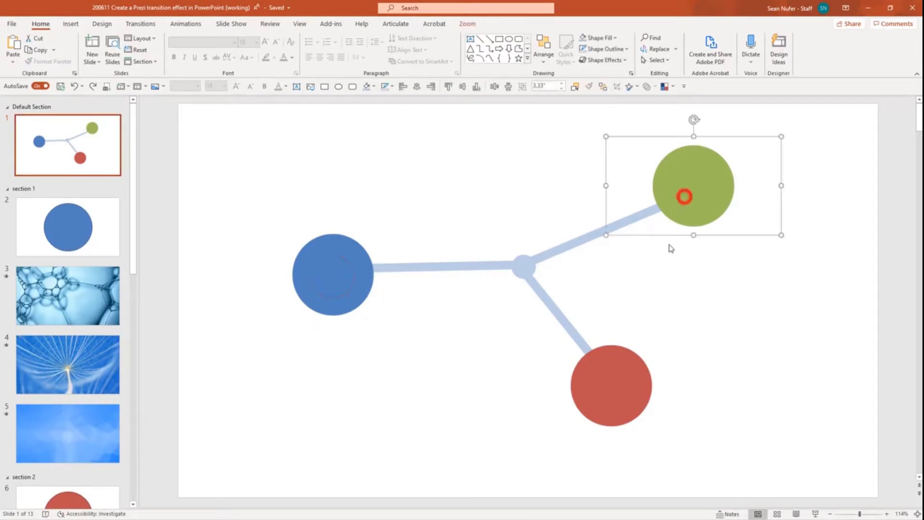
{"action": "left_click", "coordinate": [617, 383]}
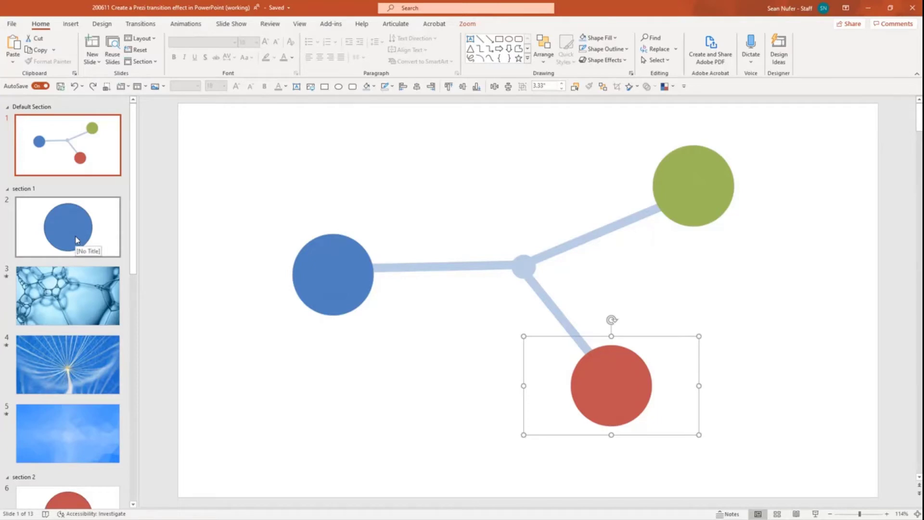
{"action": "left_click", "coordinate": [322, 272]}
{"action": "left_click", "coordinate": [70, 23]}
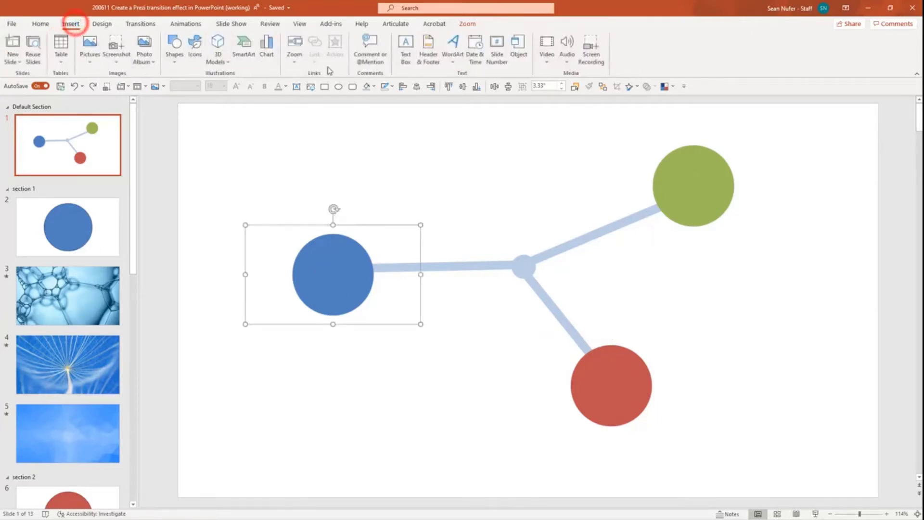
{"action": "left_click", "coordinate": [296, 61]}
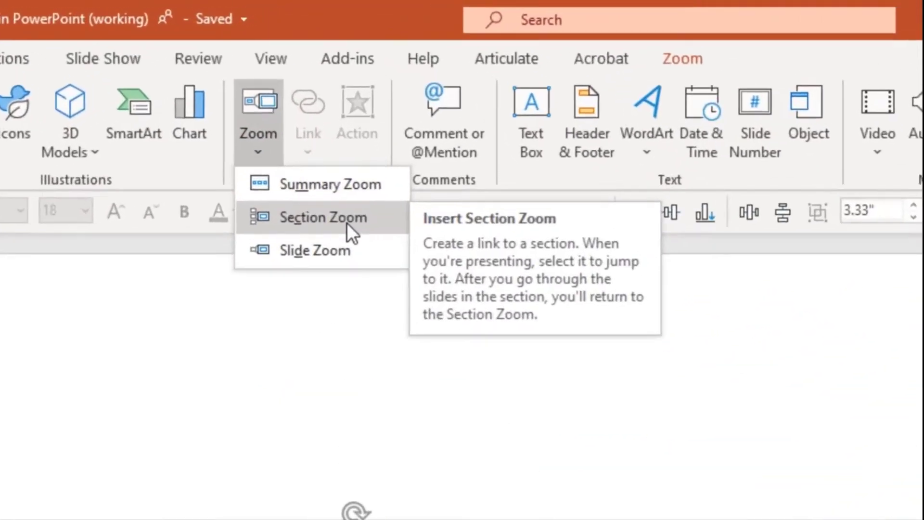
{"action": "left_click", "coordinate": [331, 91]}
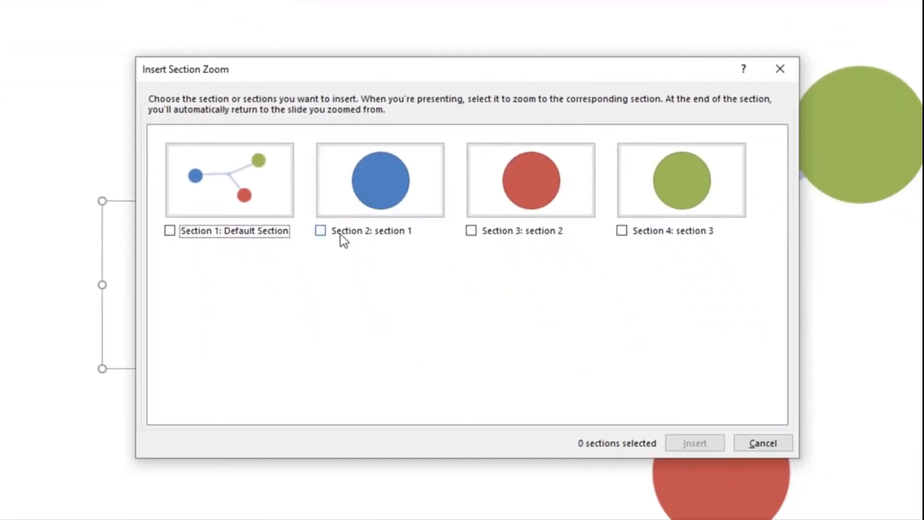
- Insert zooms to sections 1, 2 and 3 and apply Zoom Background to them
{"action": "left_click", "coordinate": [320, 231]}
{"action": "left_click", "coordinate": [471, 230]}
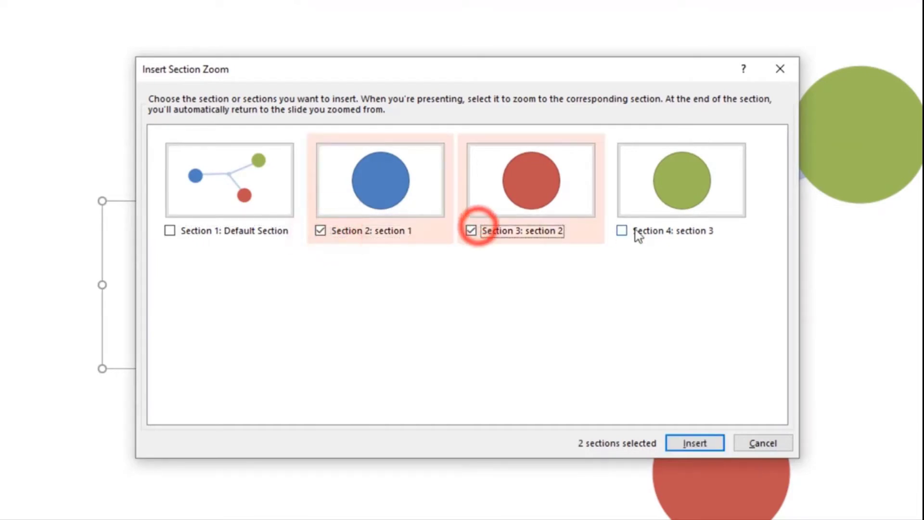
{"action": "left_click", "coordinate": [621, 231]}
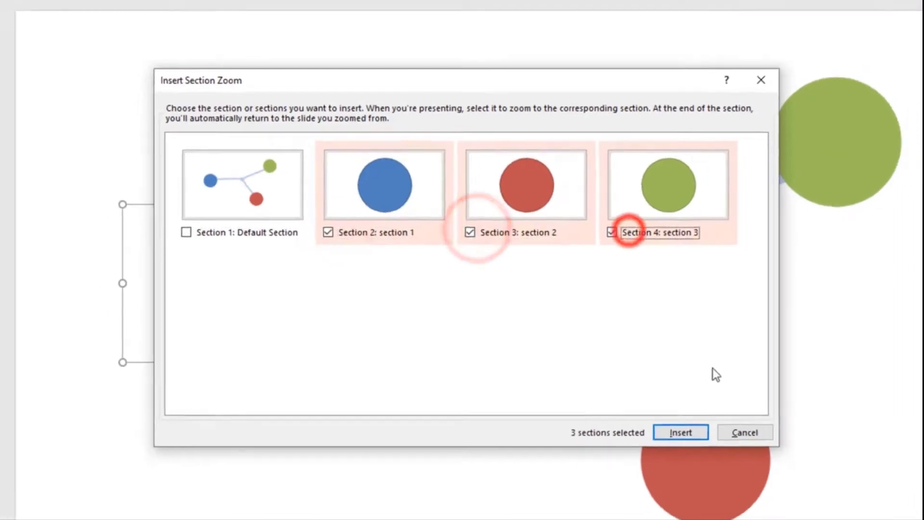
{"action": "left_click", "coordinate": [741, 431]}
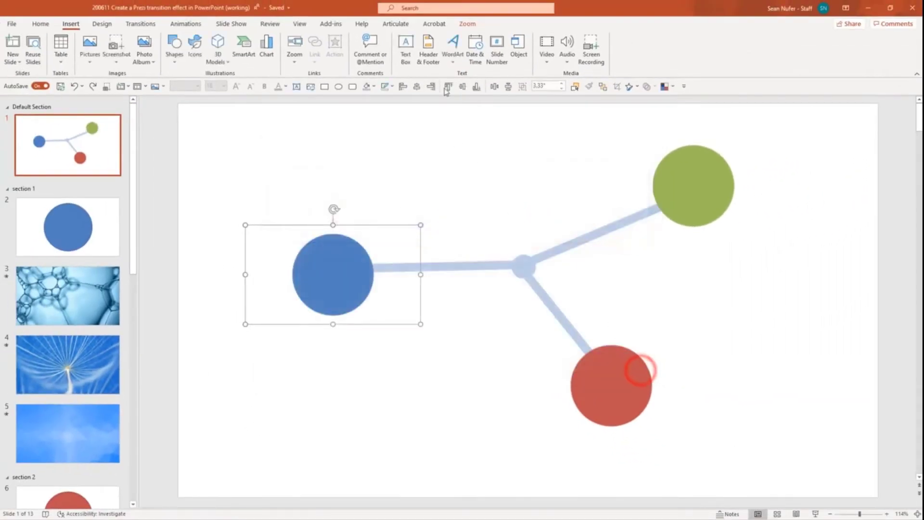
{"action": "left_click", "coordinate": [467, 24]}
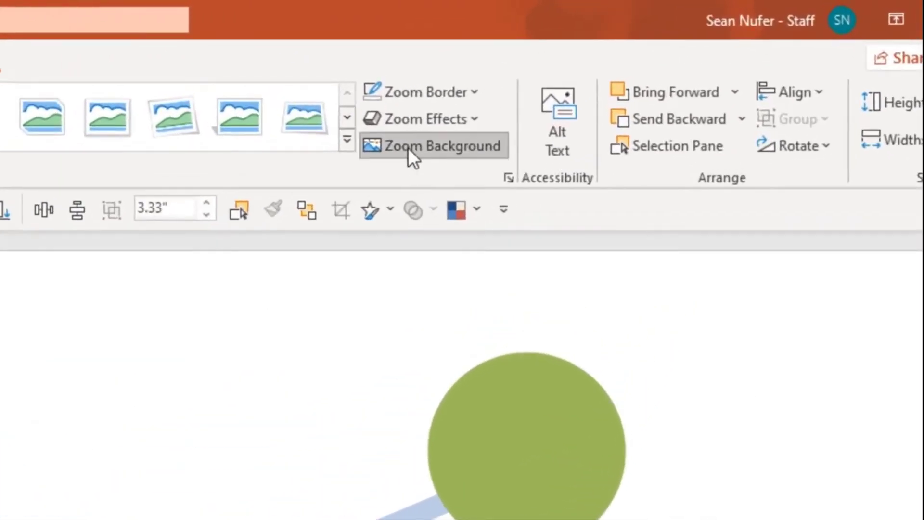
{"action": "left_click", "coordinate": [408, 147]}
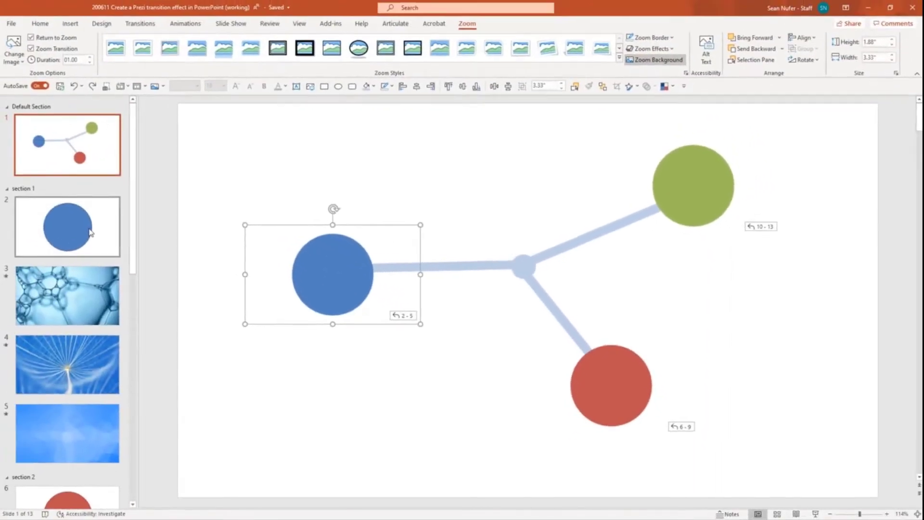
- Check slide 2's Advance Slide timing under Transitions, then return to slide 1
{"action": "left_click", "coordinate": [88, 228]}
{"action": "left_click", "coordinate": [136, 24]}
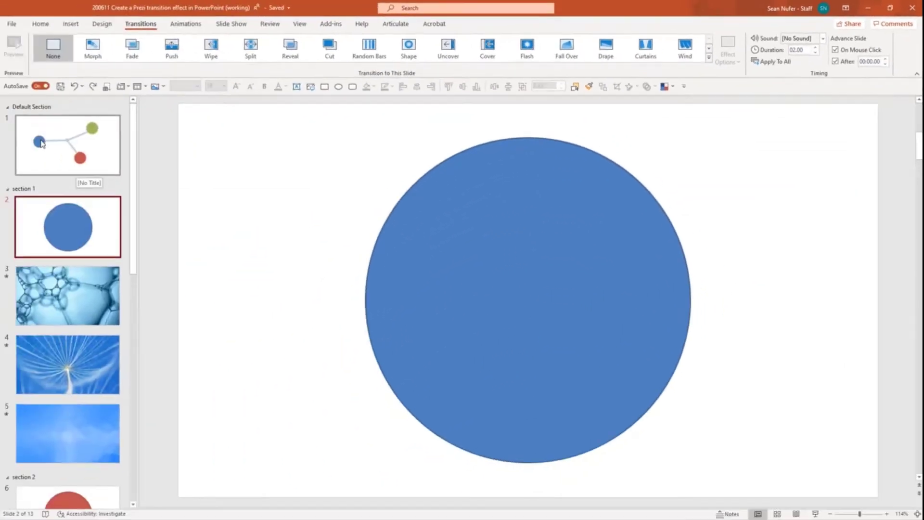
{"action": "left_click", "coordinate": [41, 140]}
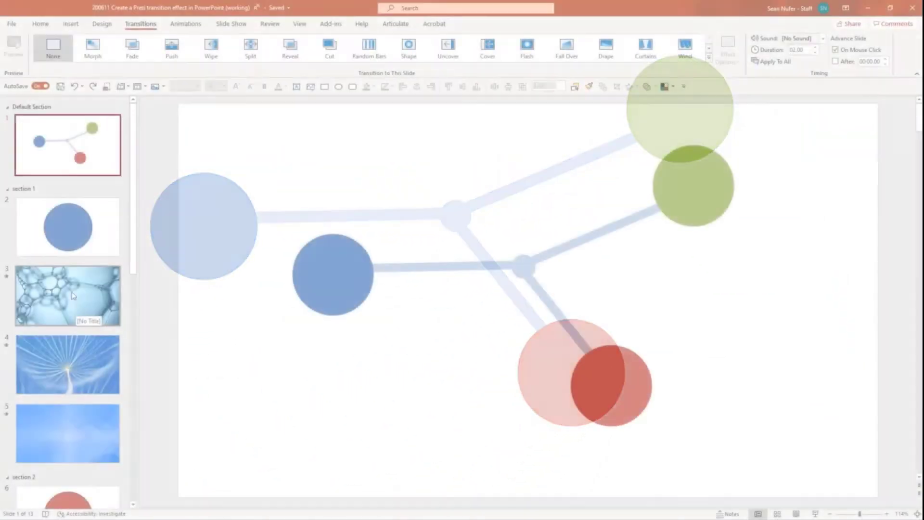
- Select slide 2, then slides 10–13 at the end of the slide list
{"action": "left_click", "coordinate": [62, 242]}
{"action": "scroll", "coordinate": [51, 392], "scroll_direction": "down", "scroll_amount": 10}
{"action": "left_click", "coordinate": [53, 452], "text": "shift"}
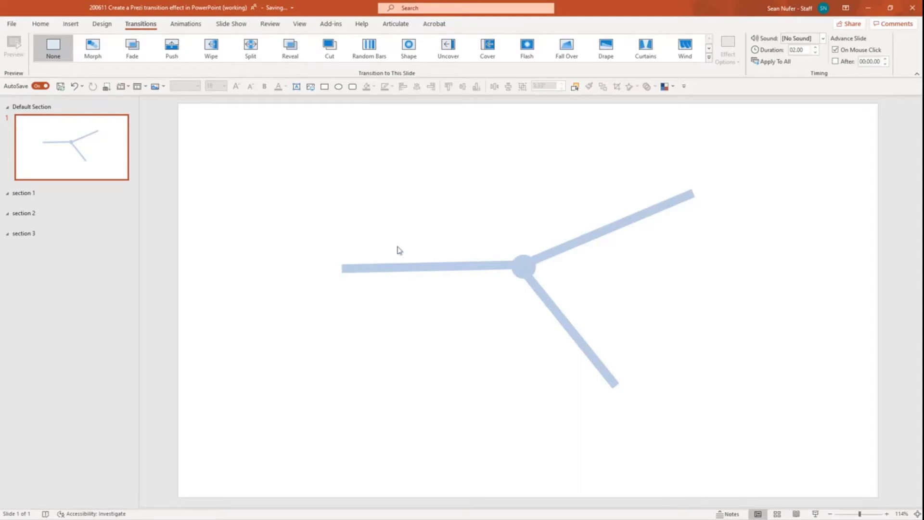
- Re-angle the branch lines on slide 1 so they fan up-left, up-right and downward from the hub
{"action": "left_click", "coordinate": [557, 313]}
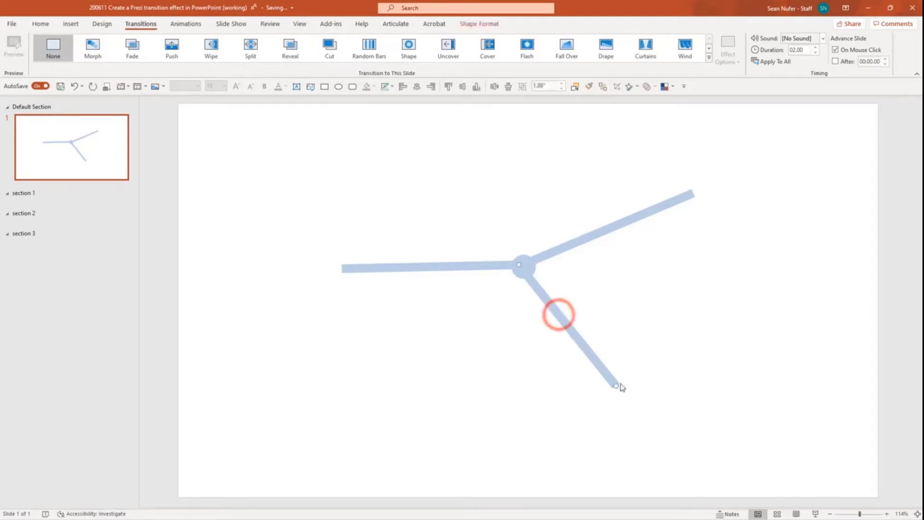
{"action": "left_click_drag", "start_coordinate": [615, 386], "coordinate": [573, 405]}
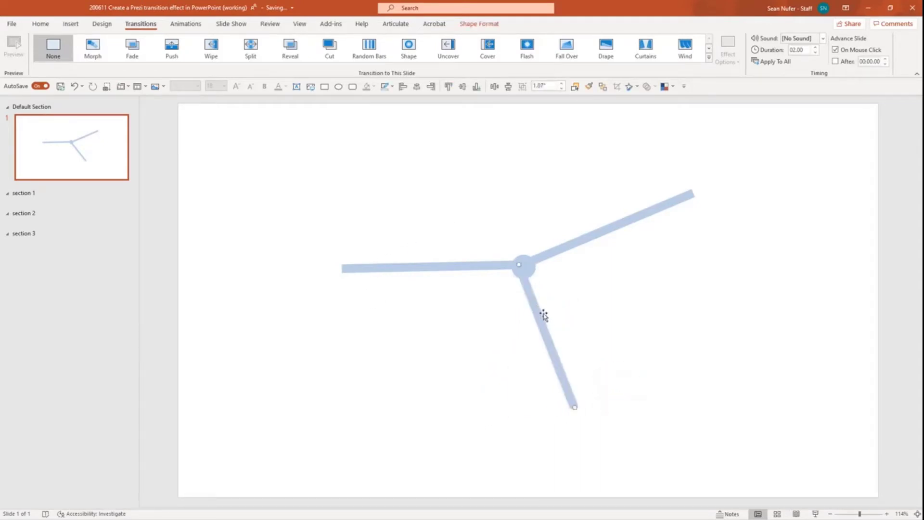
{"action": "left_click_drag", "start_coordinate": [536, 313], "coordinate": [548, 313]}
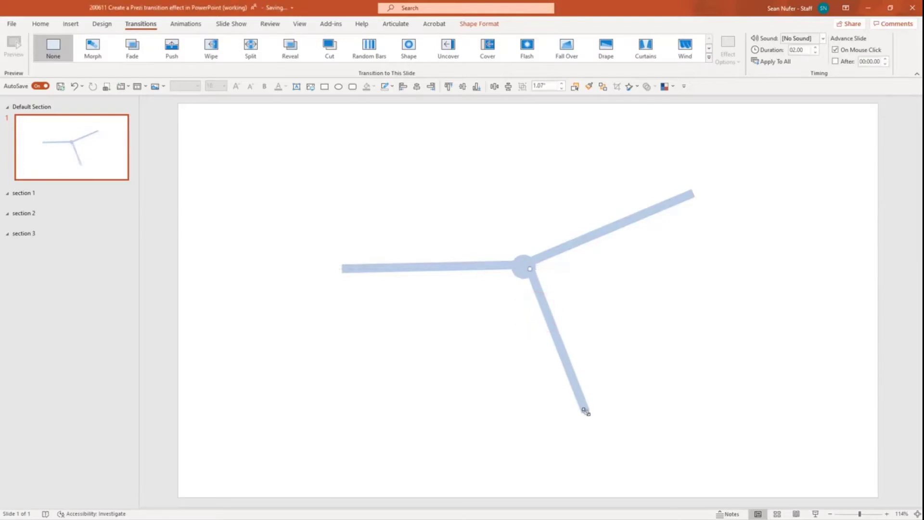
{"action": "left_click_drag", "start_coordinate": [586, 409], "coordinate": [454, 422]}
{"action": "left_click", "coordinate": [499, 268]}
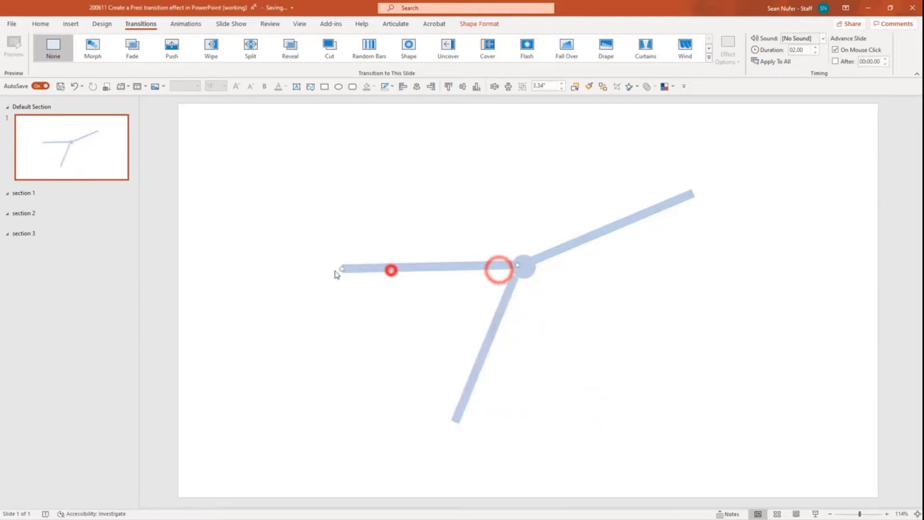
{"action": "left_click_drag", "start_coordinate": [341, 268], "coordinate": [361, 179]}
{"action": "left_click_drag", "start_coordinate": [496, 312], "coordinate": [503, 305]}
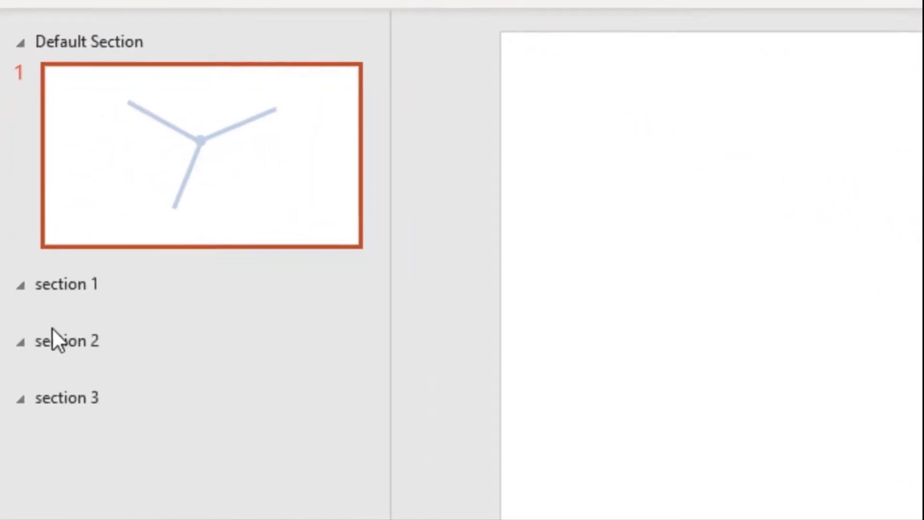
- Remove the stray untitled section added below section 3
{"action": "left_click", "coordinate": [80, 498]}
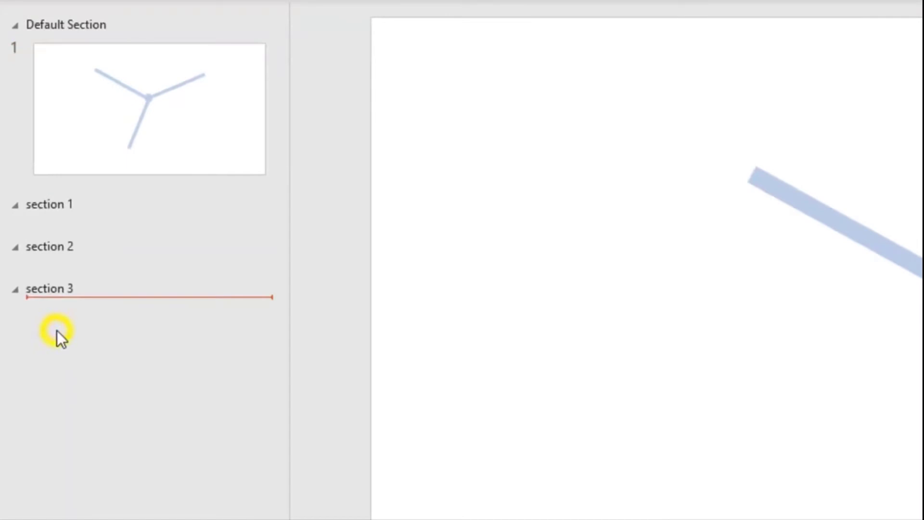
{"action": "right_click", "coordinate": [57, 330]}
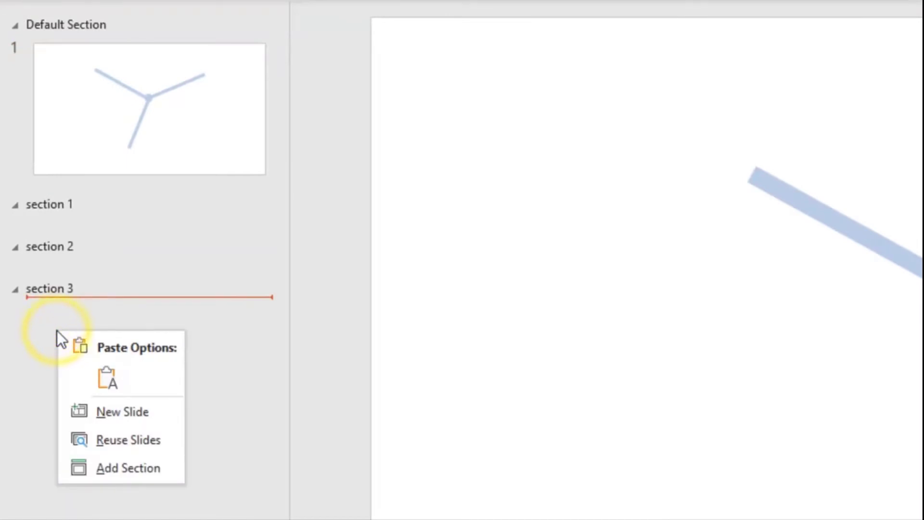
{"action": "left_click", "coordinate": [114, 468]}
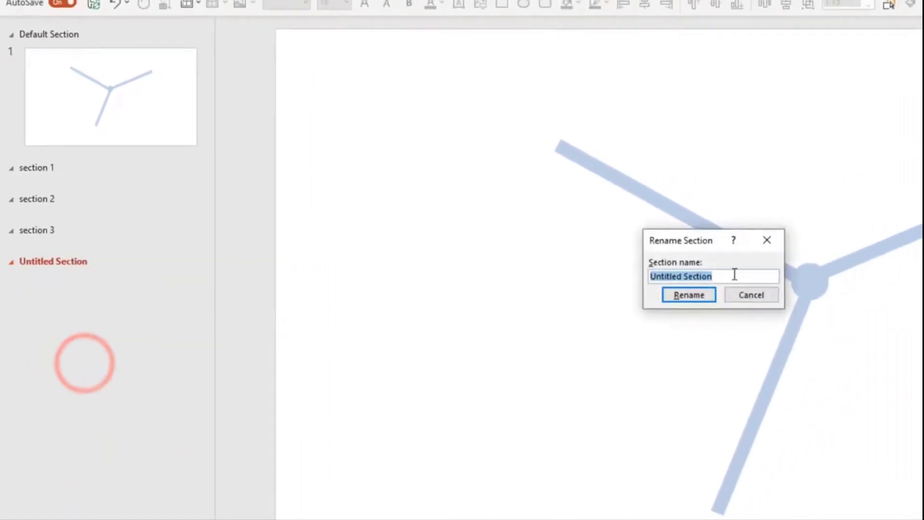
{"action": "left_click", "coordinate": [752, 296]}
{"action": "right_click", "coordinate": [76, 261]}
{"action": "left_click", "coordinate": [105, 299]}
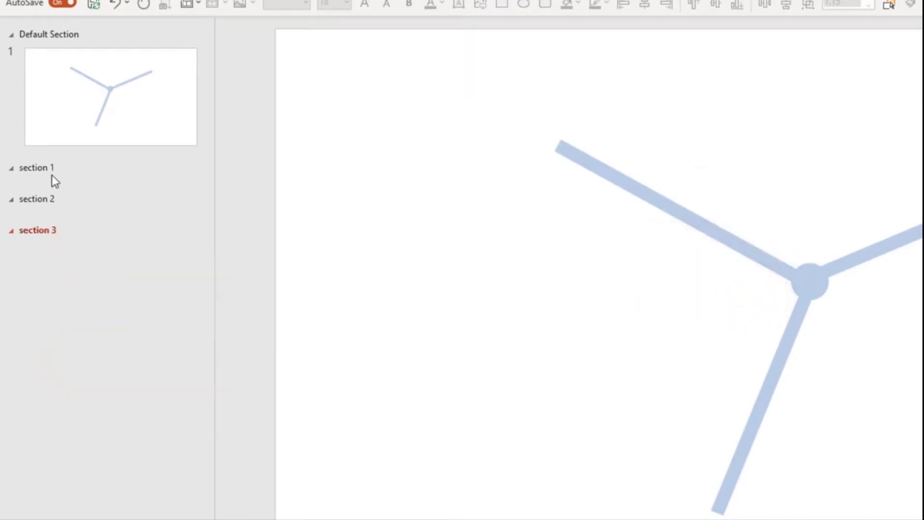
- Add a new blank slide inside section 1
{"action": "left_click", "coordinate": [35, 181]}
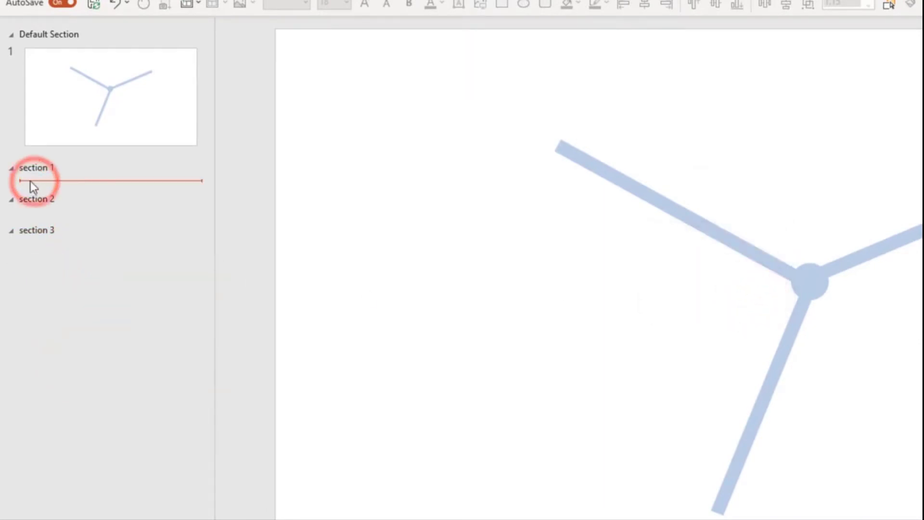
{"action": "right_click", "coordinate": [31, 181]}
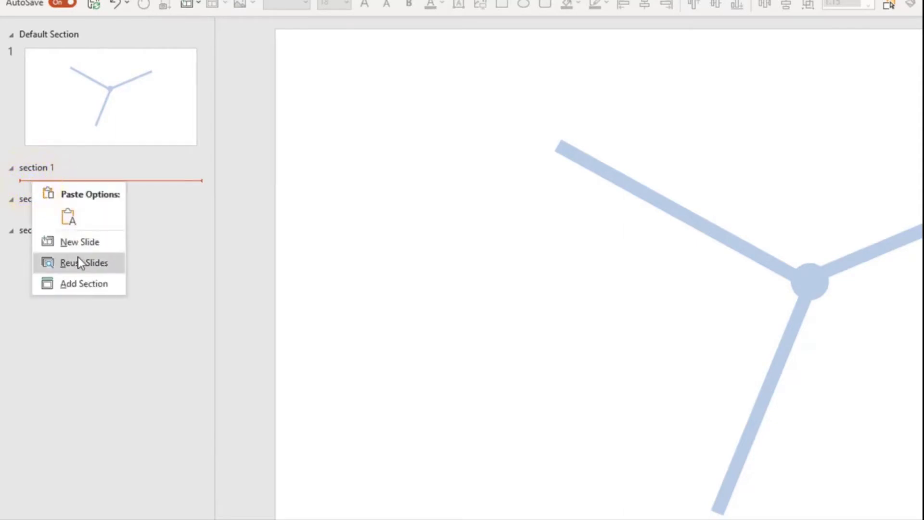
{"action": "left_click", "coordinate": [78, 242]}
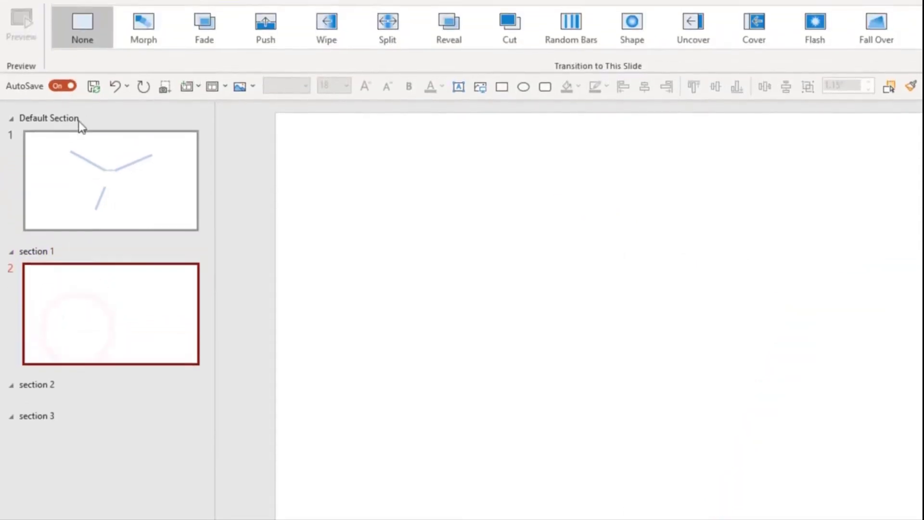
- Draw a large oval circle on slide 2 and position it
{"action": "left_click", "coordinate": [112, 13]}
{"action": "left_click", "coordinate": [263, 63]}
{"action": "left_click", "coordinate": [325, 112]}
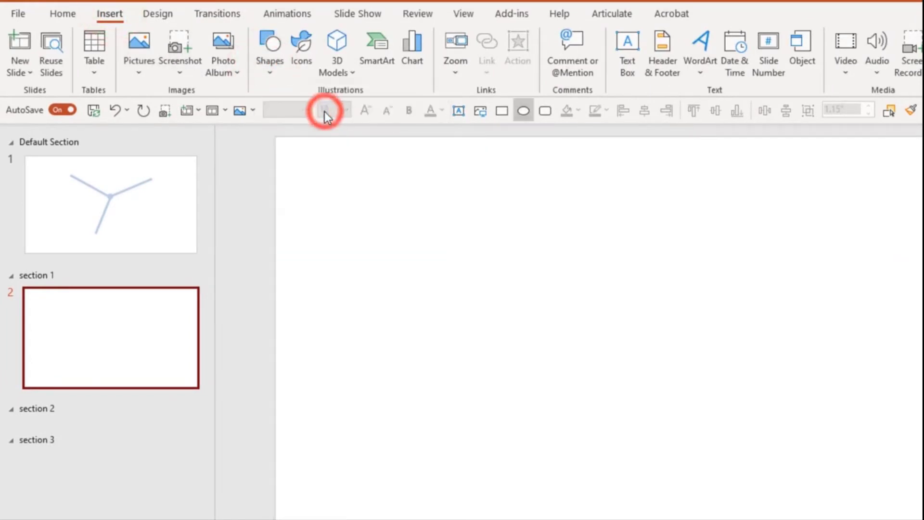
{"action": "left_click_drag", "start_coordinate": [550, 245], "coordinate": [923, 519]}
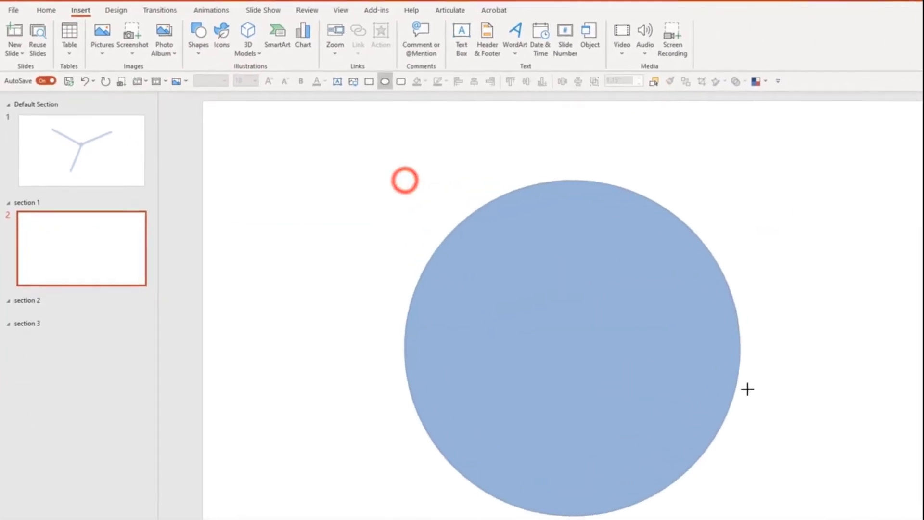
{"action": "left_click_drag", "start_coordinate": [748, 389], "coordinate": [741, 376]}
{"action": "left_click_drag", "start_coordinate": [619, 385], "coordinate": [649, 366]}
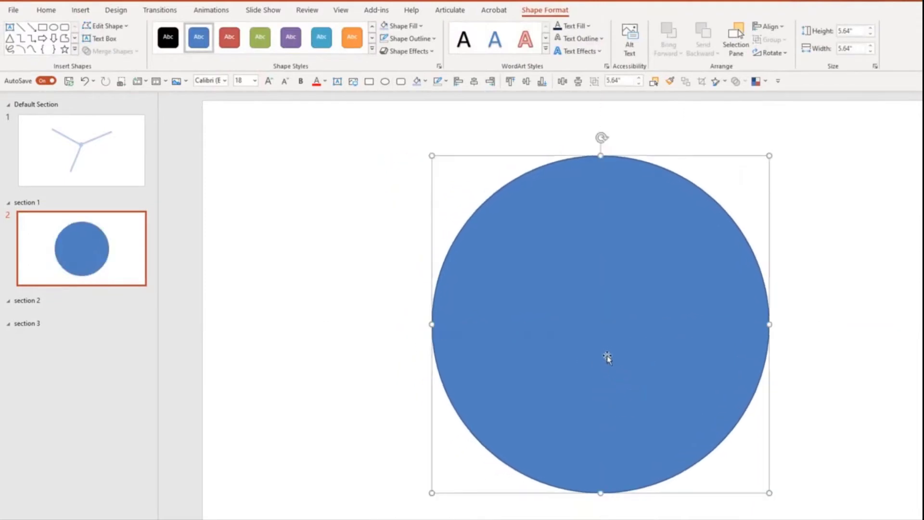
- Rename section 1 to 'Blue'
{"action": "double_click", "coordinate": [32, 203]}
{"action": "double_click", "coordinate": [32, 203]}
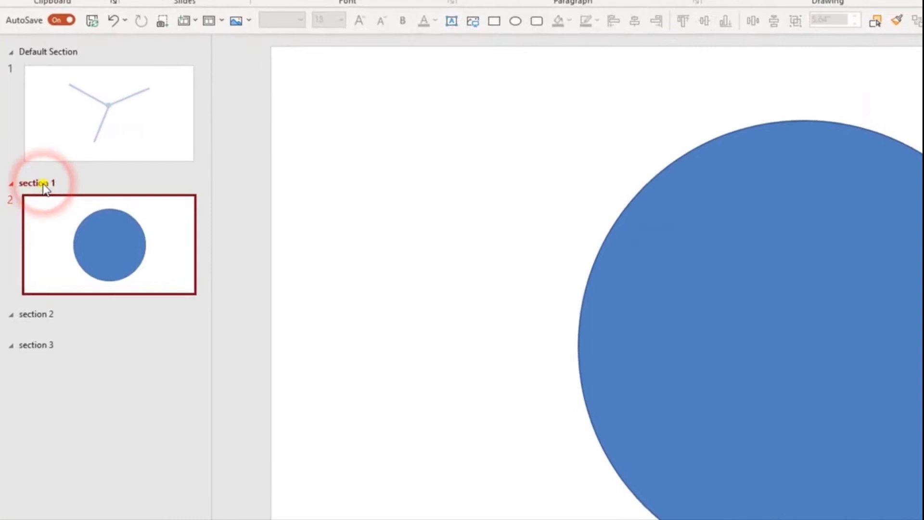
{"action": "right_click", "coordinate": [43, 184]}
{"action": "left_click", "coordinate": [56, 193]}
{"action": "type", "text": "Blue"}
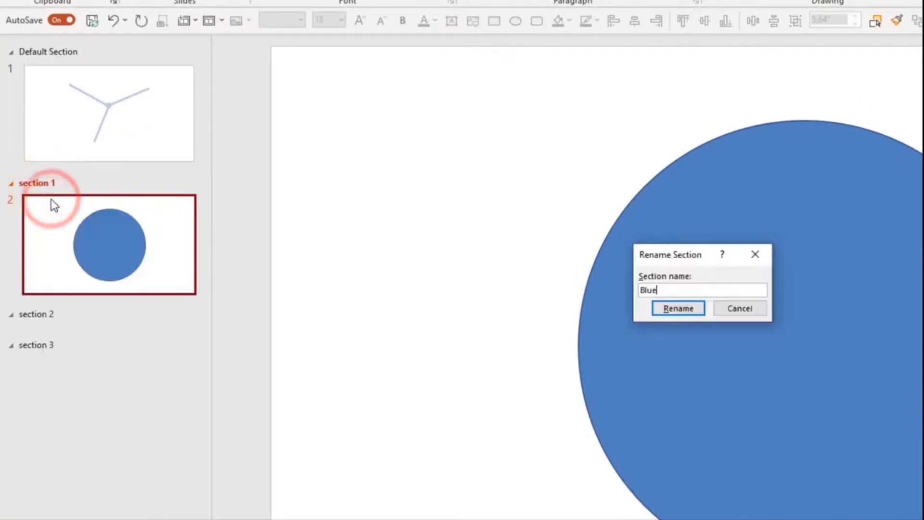
{"action": "key", "text": "Return"}
- Duplicate the circle slide into section 2, make its circle red, and rename the section 'Red'
{"action": "key", "text": "ctrl+d"}
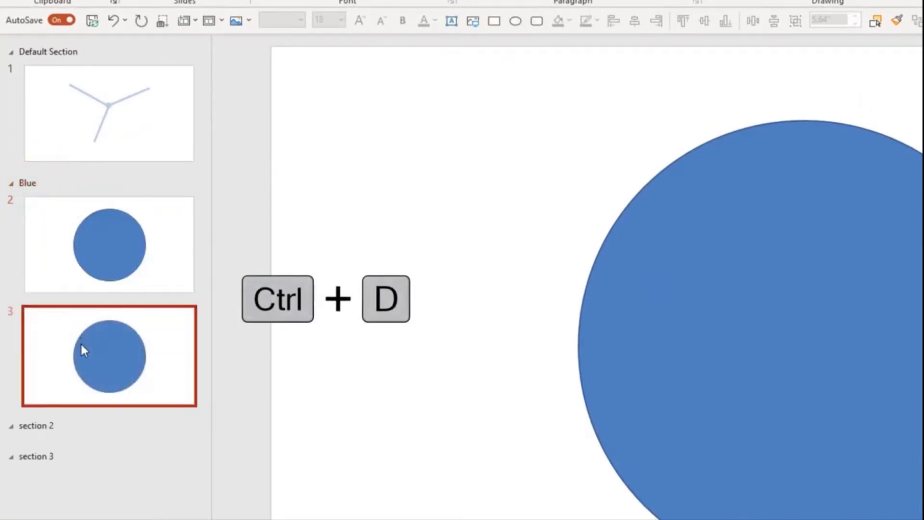
{"action": "left_click_drag", "start_coordinate": [81, 346], "coordinate": [71, 375]}
{"action": "left_click", "coordinate": [697, 337]}
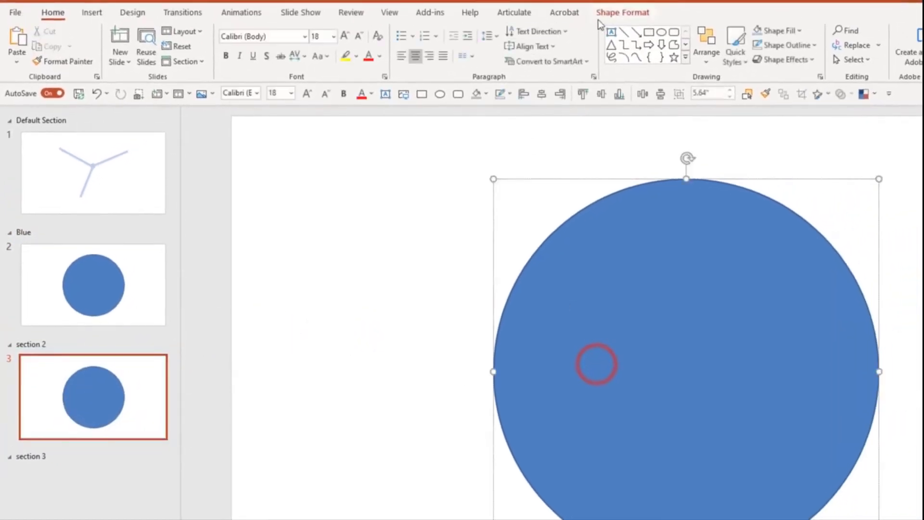
{"action": "left_click", "coordinate": [613, 12]}
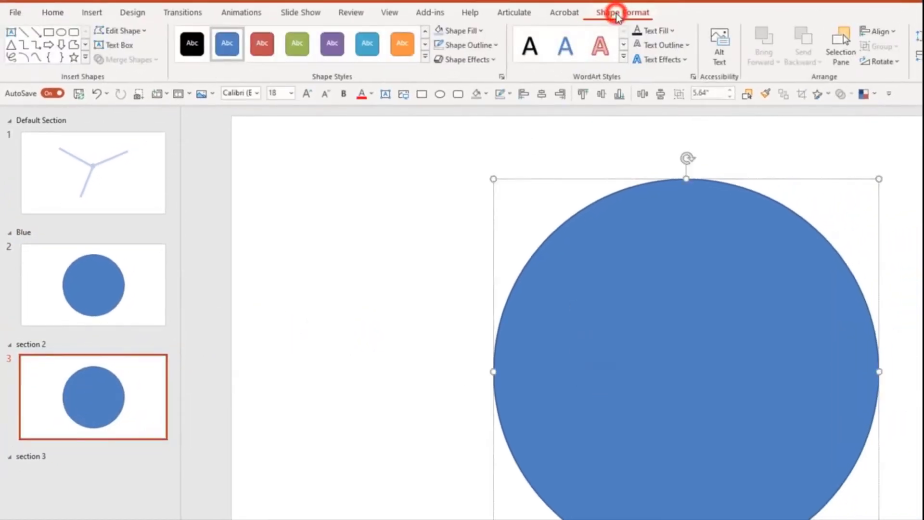
{"action": "left_click", "coordinate": [264, 50]}
{"action": "right_click", "coordinate": [37, 344]}
{"action": "left_click", "coordinate": [57, 350]}
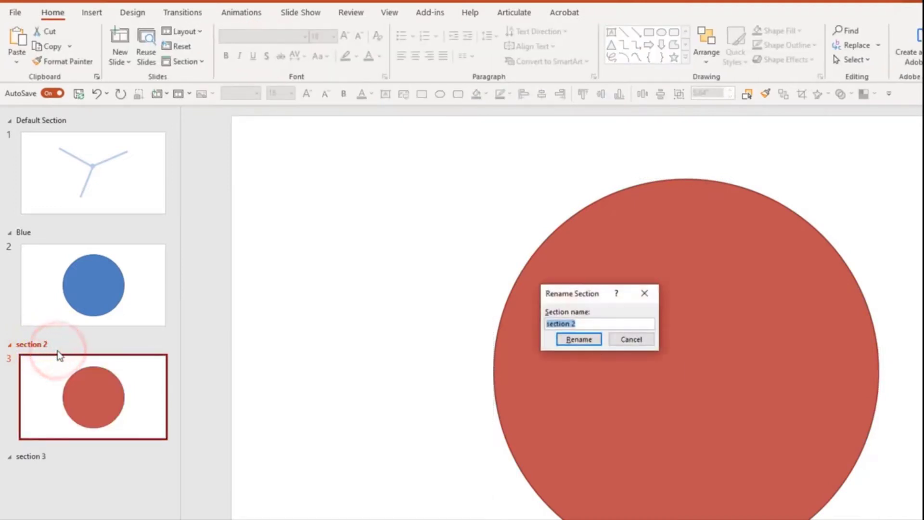
{"action": "type", "text": "Red"}
{"action": "key", "text": "Return"}
- Duplicate the red slide into section 3, make its circle green, and rename the section 'Green'
{"action": "left_click", "coordinate": [68, 395]}
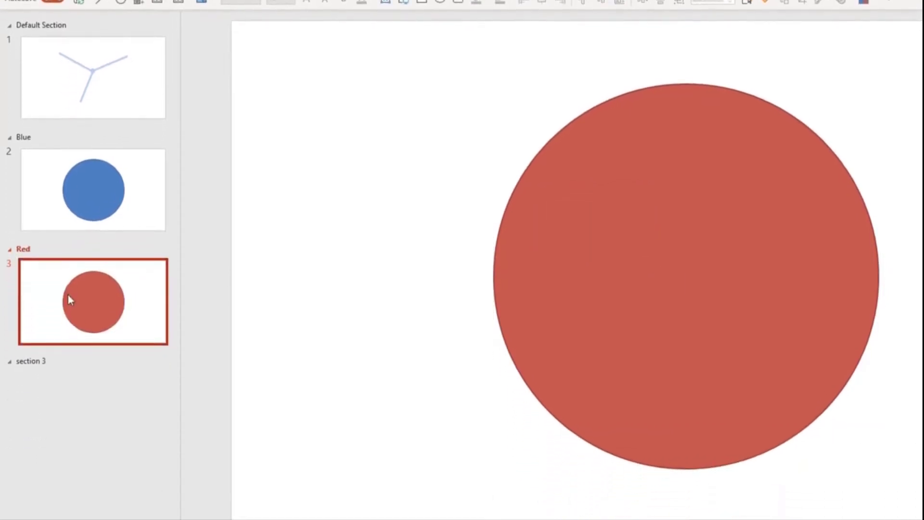
{"action": "key", "text": "ctrl+d"}
{"action": "left_click_drag", "start_coordinate": [58, 395], "coordinate": [60, 429]}
{"action": "left_click", "coordinate": [549, 331]}
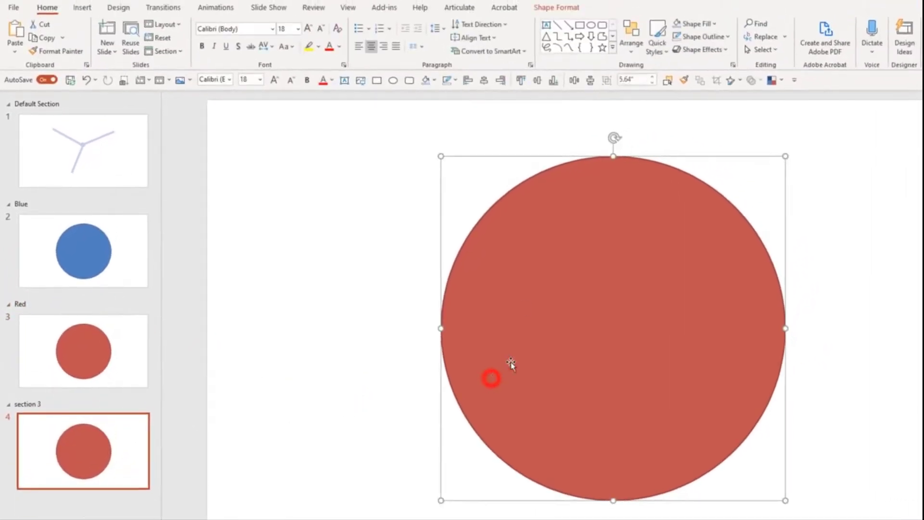
{"action": "left_click", "coordinate": [554, 7]}
{"action": "left_click", "coordinate": [263, 35]}
{"action": "right_click", "coordinate": [26, 404]}
{"action": "left_click", "coordinate": [51, 411]}
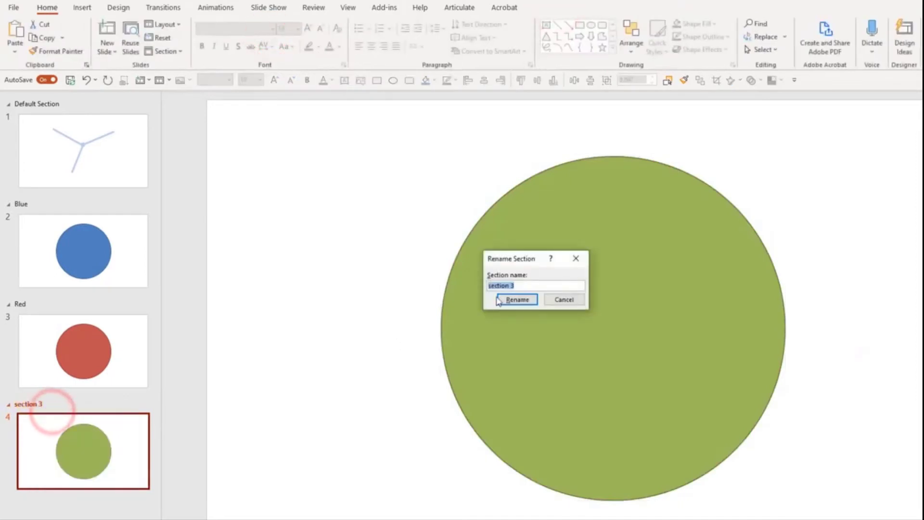
{"action": "left_click", "coordinate": [498, 300]}
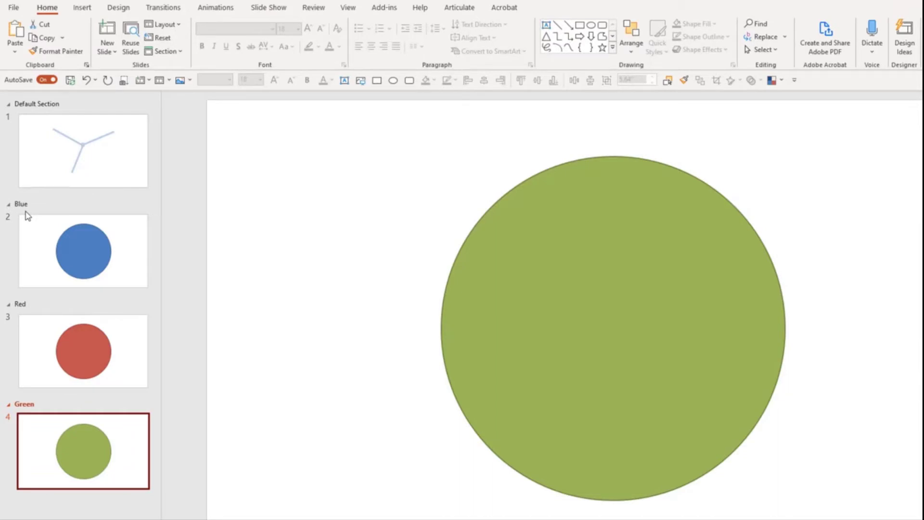
- Add a blank slide after the blue circle slide 2
{"action": "left_click", "coordinate": [97, 259]}
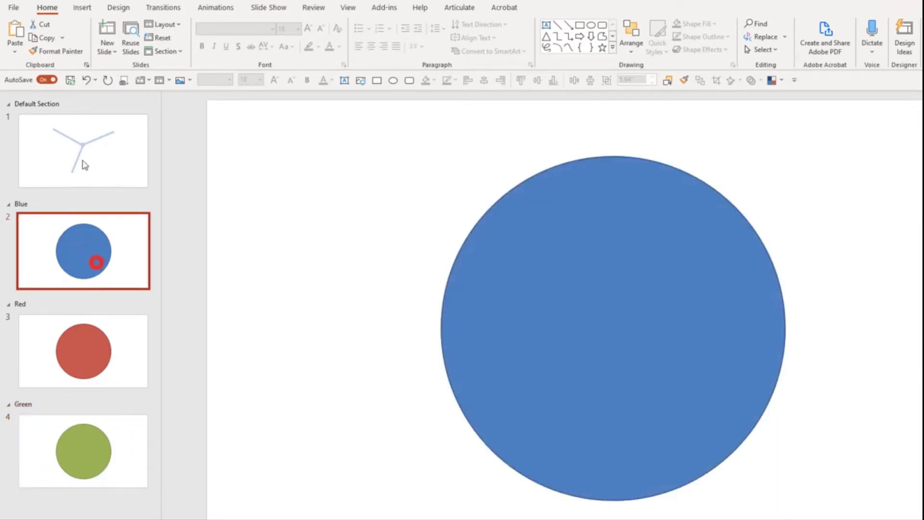
{"action": "left_click", "coordinate": [109, 52]}
{"action": "left_click", "coordinate": [127, 203]}
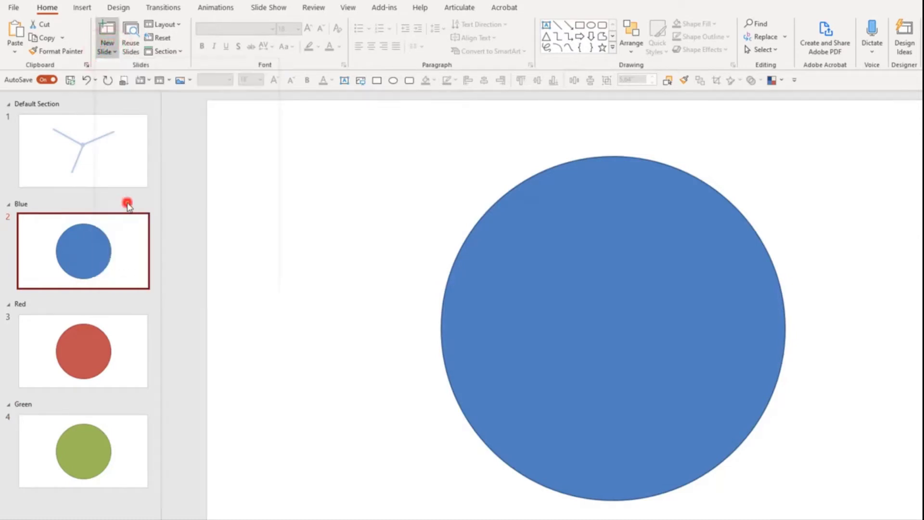
- Search stock images for 'blue' and pick the blue bubbles photo
{"action": "left_click", "coordinate": [82, 8]}
{"action": "left_click", "coordinate": [103, 36]}
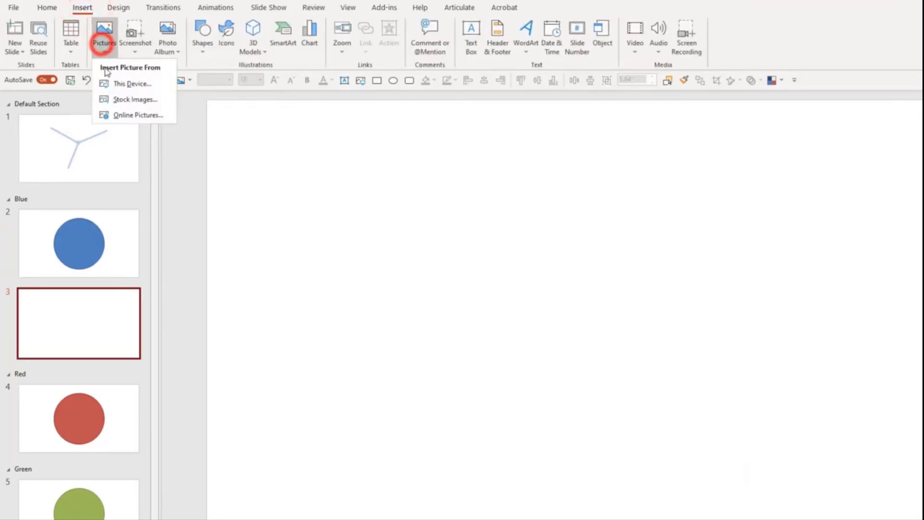
{"action": "left_click", "coordinate": [121, 99]}
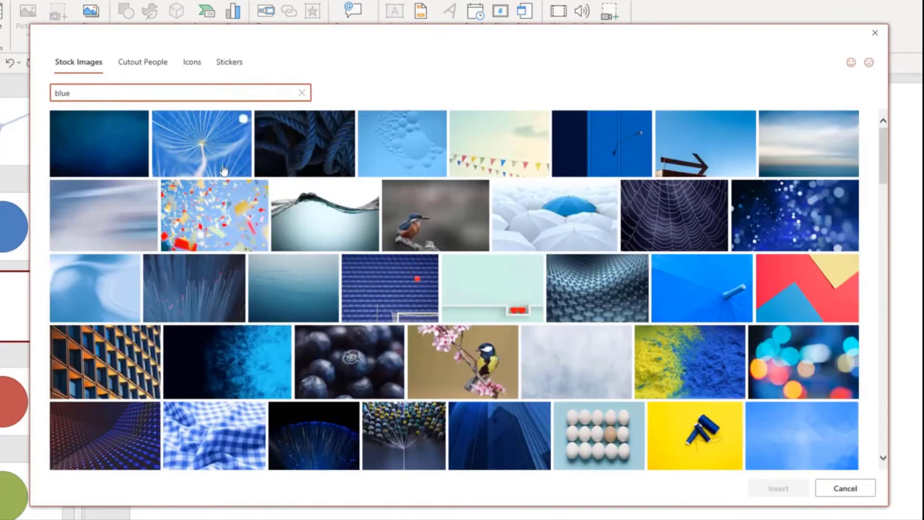
{"action": "left_click", "coordinate": [419, 148]}
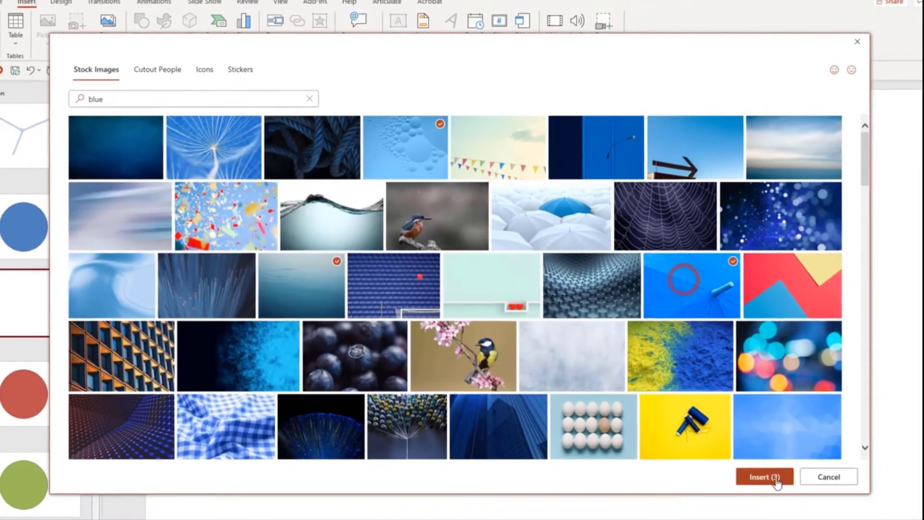
- Insert the chosen stock photos onto slide 3 and duplicate that slide
{"action": "left_click", "coordinate": [778, 488]}
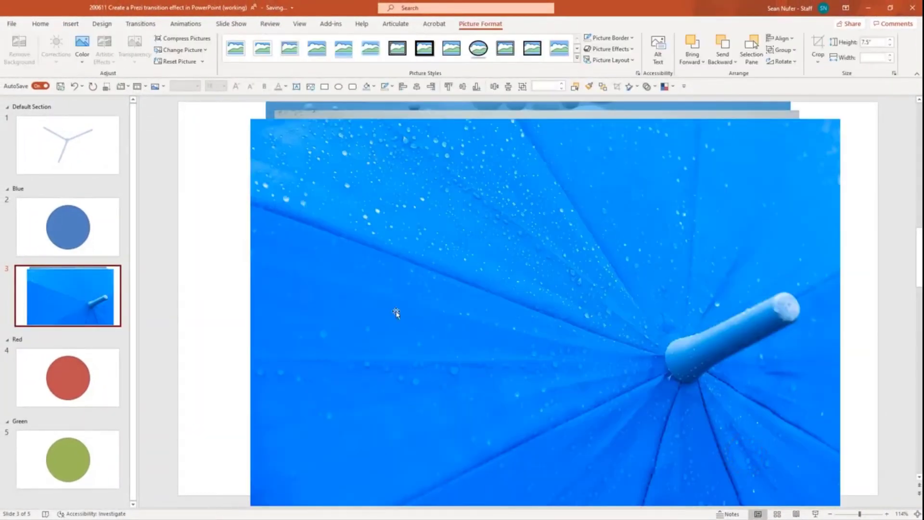
{"action": "left_click", "coordinate": [81, 301]}
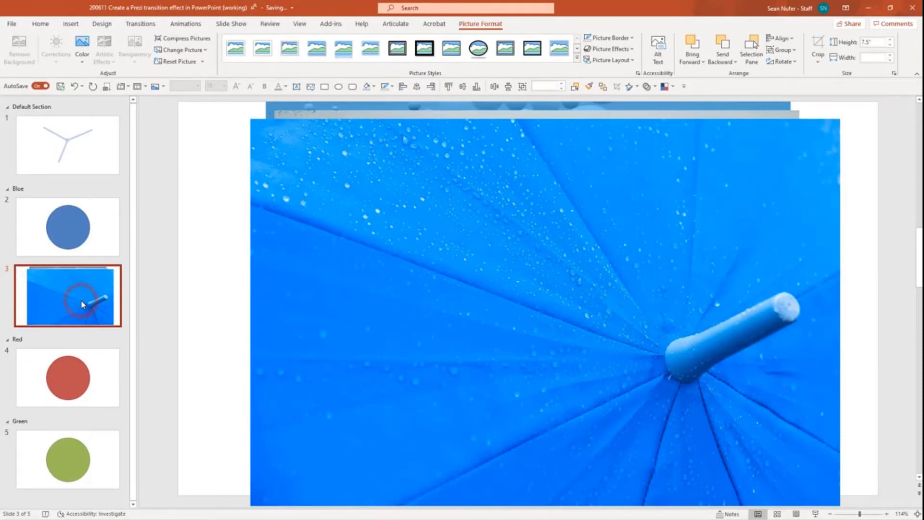
{"action": "key", "text": "ctrl+d"}
{"action": "key", "text": "ctrl+d"}
- Make the bubbles photo fill its slide using a Design Ideas full-bleed layout
{"action": "left_click", "coordinate": [350, 182]}
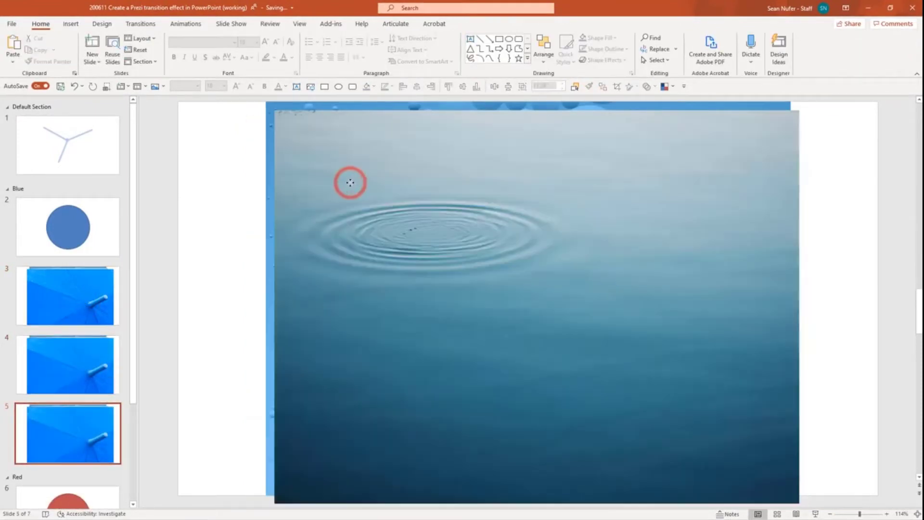
{"action": "left_click", "coordinate": [349, 182]}
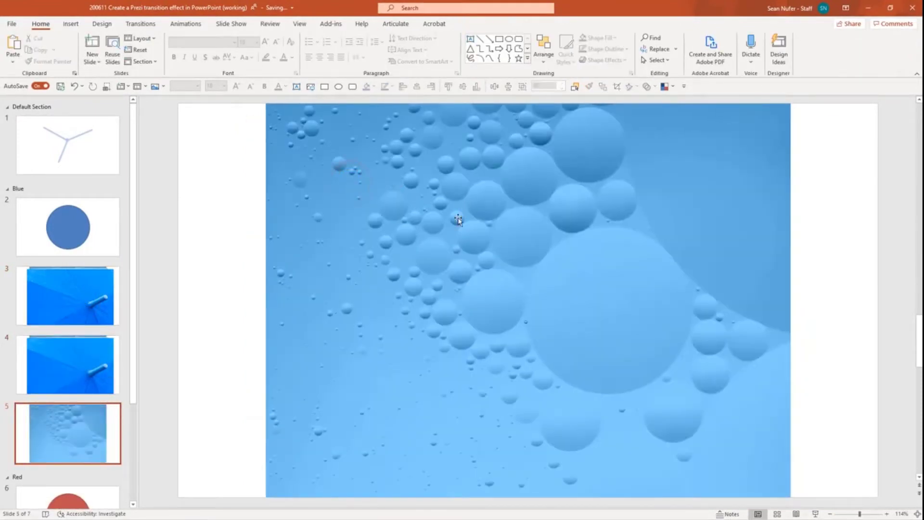
{"action": "scroll", "coordinate": [458, 220], "scroll_direction": "down", "scroll_amount": 4}
{"action": "left_click_drag", "start_coordinate": [514, 267], "coordinate": [455, 265]}
{"action": "left_click", "coordinate": [437, 262]}
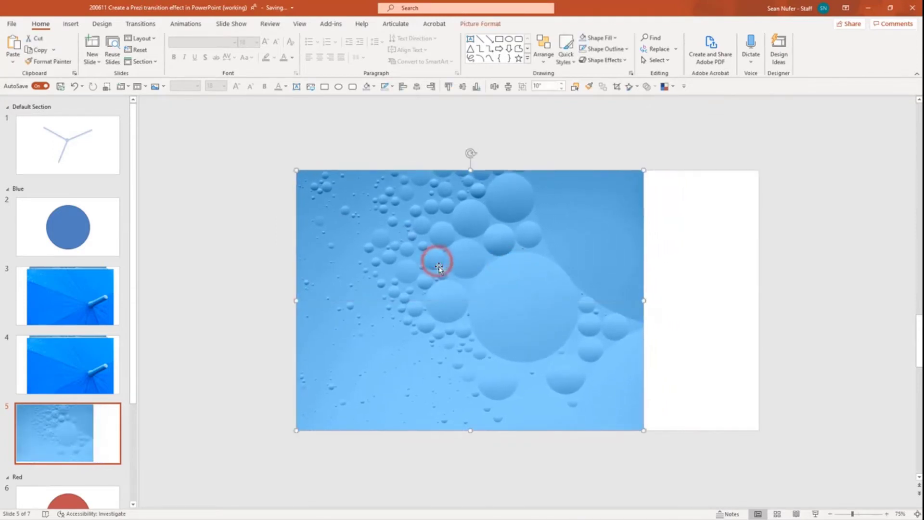
{"action": "left_click", "coordinate": [780, 48]}
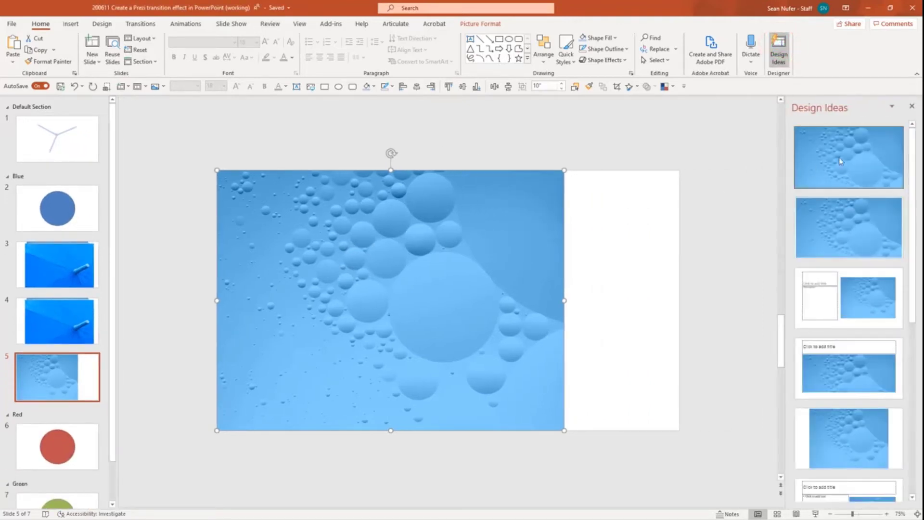
{"action": "left_click", "coordinate": [840, 161]}
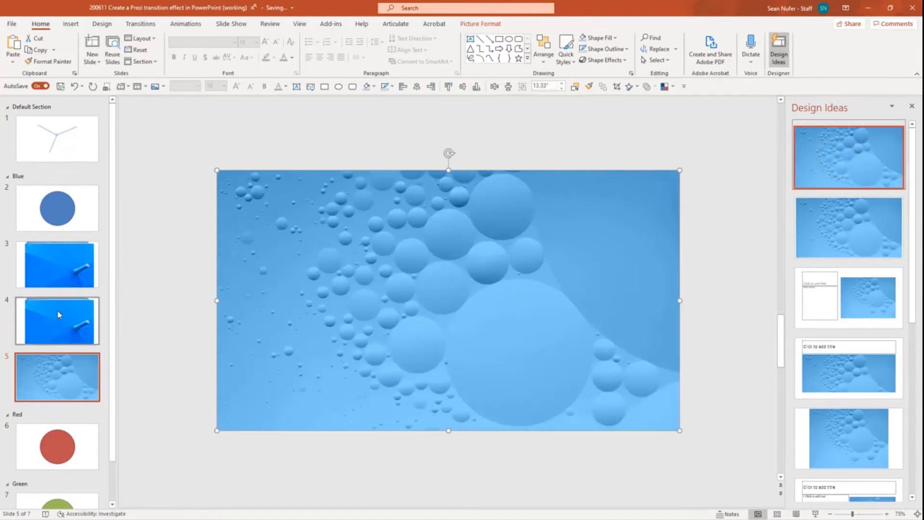
- Move the bubbles slide to position 3 and delete the extra umbrella photo from slide 4
{"action": "left_click_drag", "start_coordinate": [60, 375], "coordinate": [53, 238]}
{"action": "left_click", "coordinate": [51, 375]}
{"action": "left_click", "coordinate": [397, 303]}
{"action": "key", "text": "Delete"}
- Apply full-bleed design ideas to the ripple-water photo and the umbrella photo on slide 5
{"action": "left_click", "coordinate": [357, 175]}
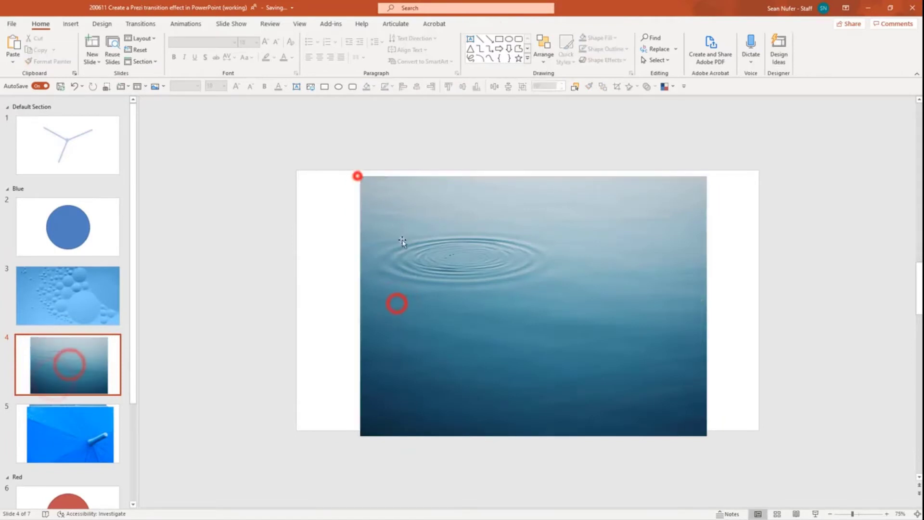
{"action": "left_click", "coordinate": [779, 48]}
{"action": "left_click", "coordinate": [850, 149]}
{"action": "left_click", "coordinate": [54, 376]}
{"action": "left_click", "coordinate": [365, 177]}
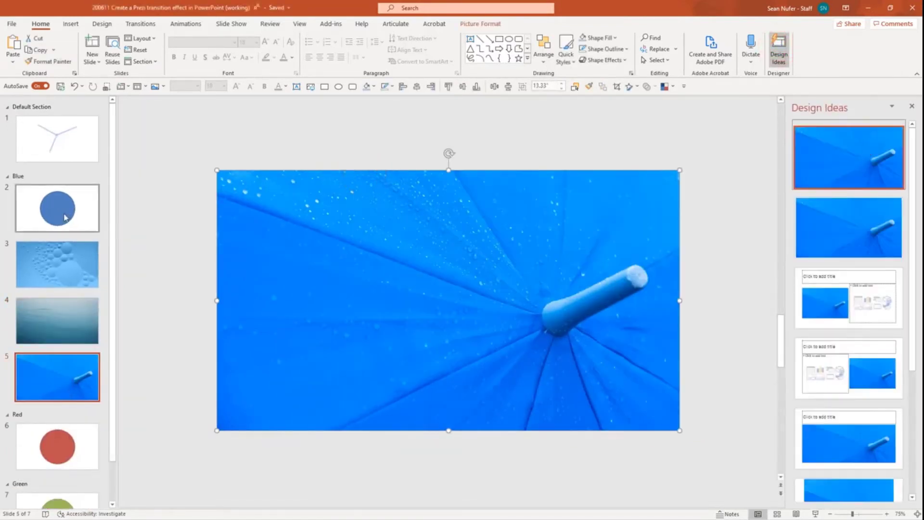
{"action": "left_click", "coordinate": [65, 217]}
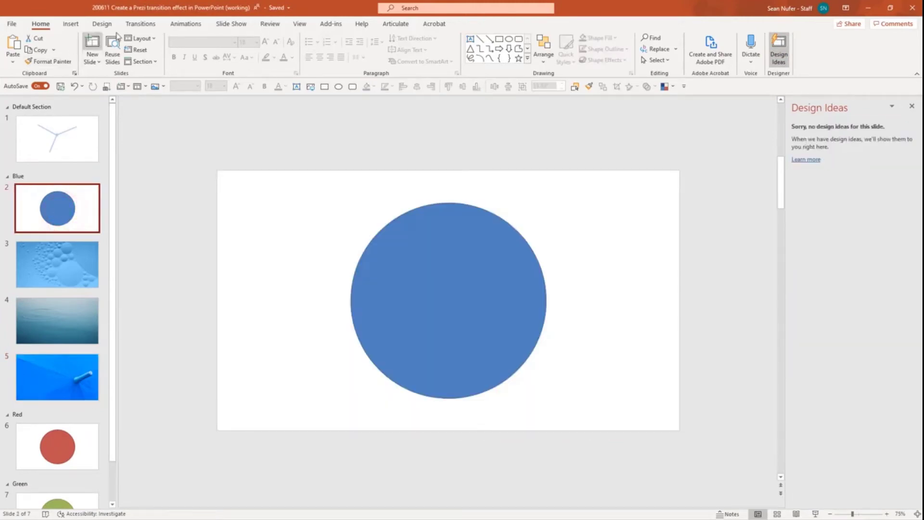
- Set slide 2 to advance automatically after 00:00.00, then select the bubbles photo on slide 3
{"action": "left_click", "coordinate": [139, 24]}
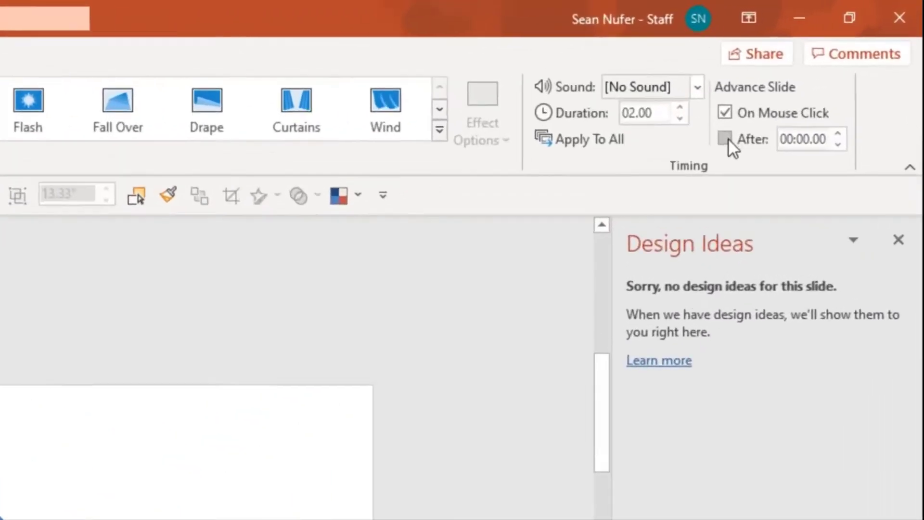
{"action": "left_click", "coordinate": [817, 61]}
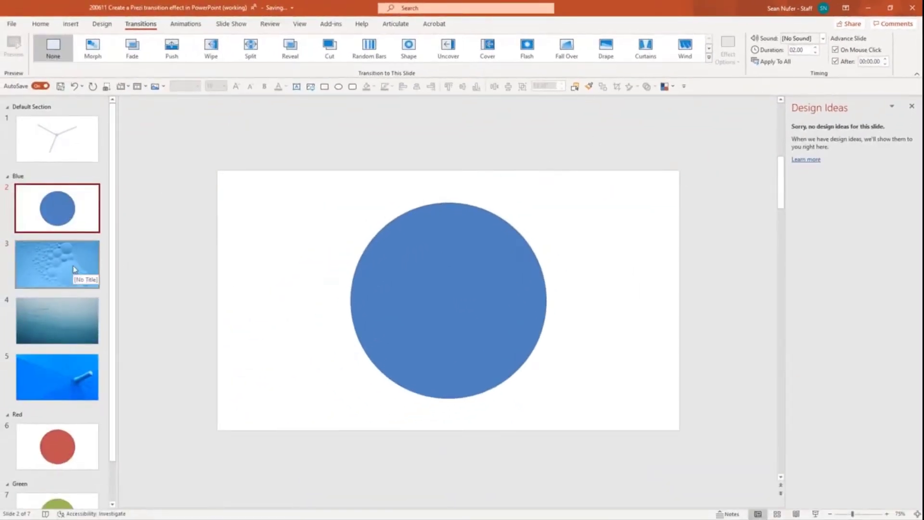
{"action": "left_click", "coordinate": [75, 269]}
{"action": "left_click", "coordinate": [464, 268]}
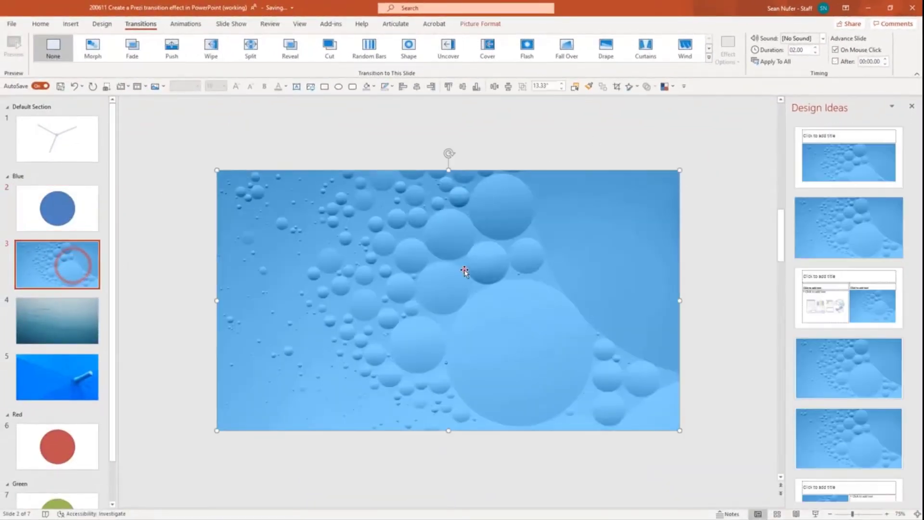
{"action": "left_click", "coordinate": [911, 106]}
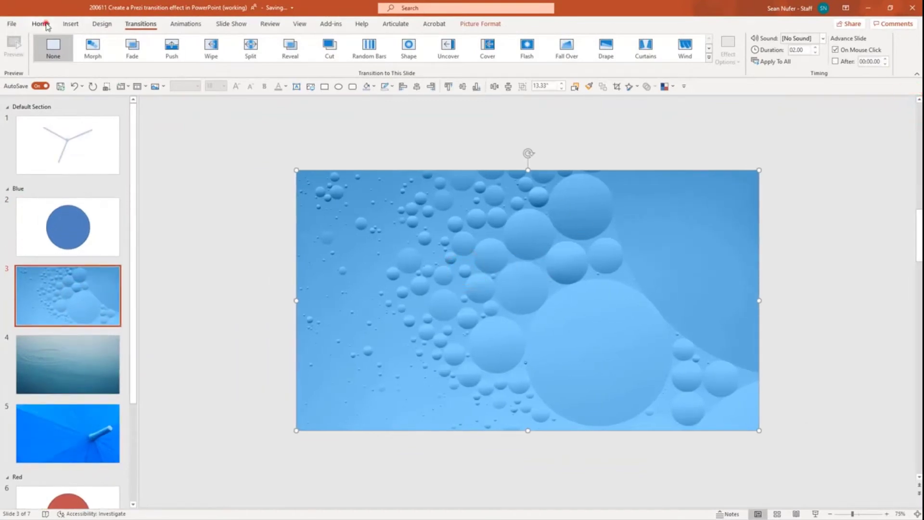
- Open the Selection Pane and rename the bubbles picture on slide 3 to '!!blue'
{"action": "left_click", "coordinate": [42, 23]}
{"action": "left_click", "coordinate": [654, 60]}
{"action": "left_click", "coordinate": [667, 102]}
{"action": "double_click", "coordinate": [834, 142]}
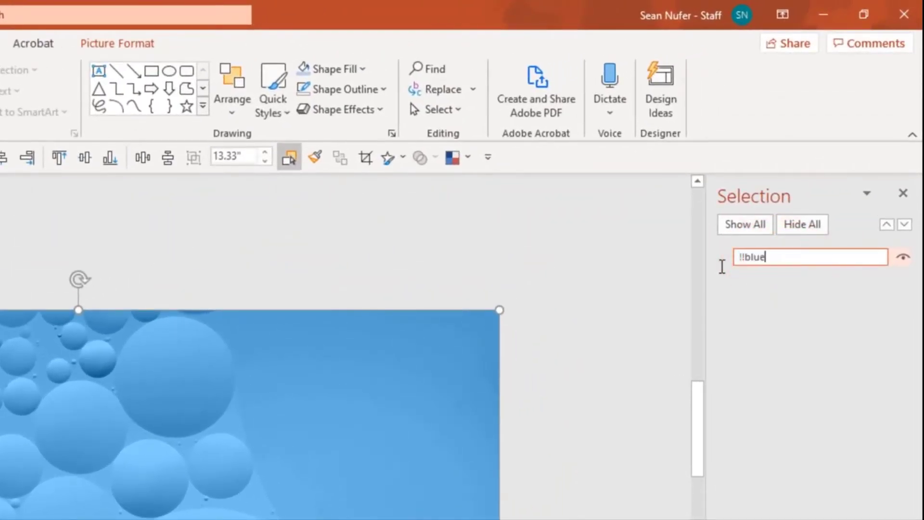
{"action": "key", "text": "Return"}
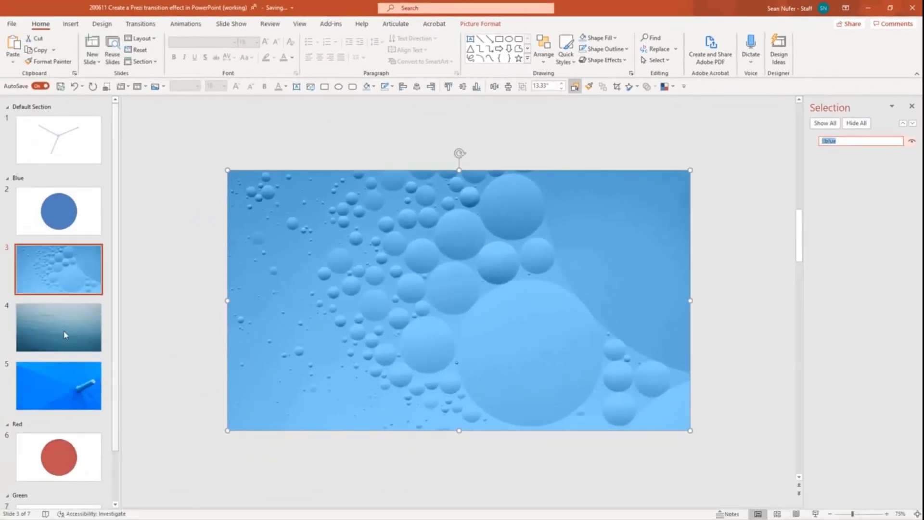
- Rename the ripple and umbrella pictures on slides 4 and 5 to '!!blue'
{"action": "left_click", "coordinate": [61, 323]}
{"action": "left_click", "coordinate": [837, 140]}
{"action": "left_click", "coordinate": [837, 141]}
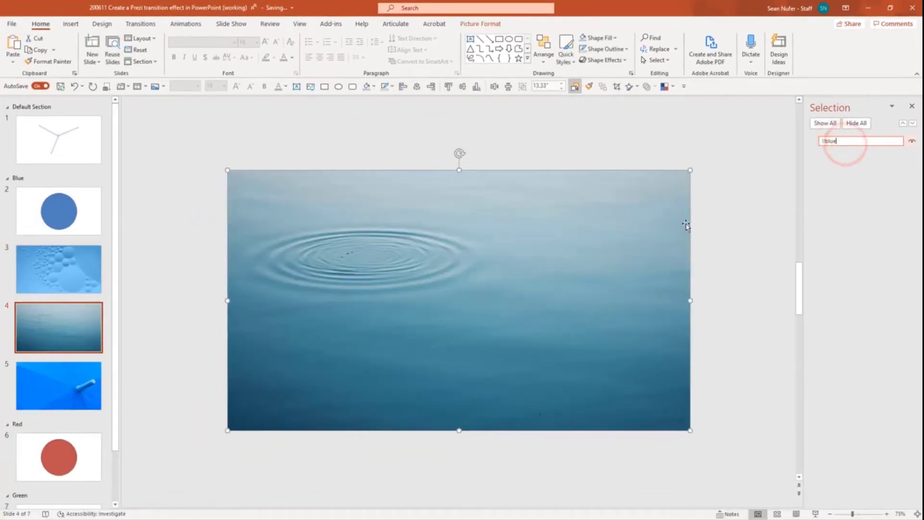
{"action": "left_click", "coordinate": [101, 393]}
{"action": "left_click", "coordinate": [834, 142]}
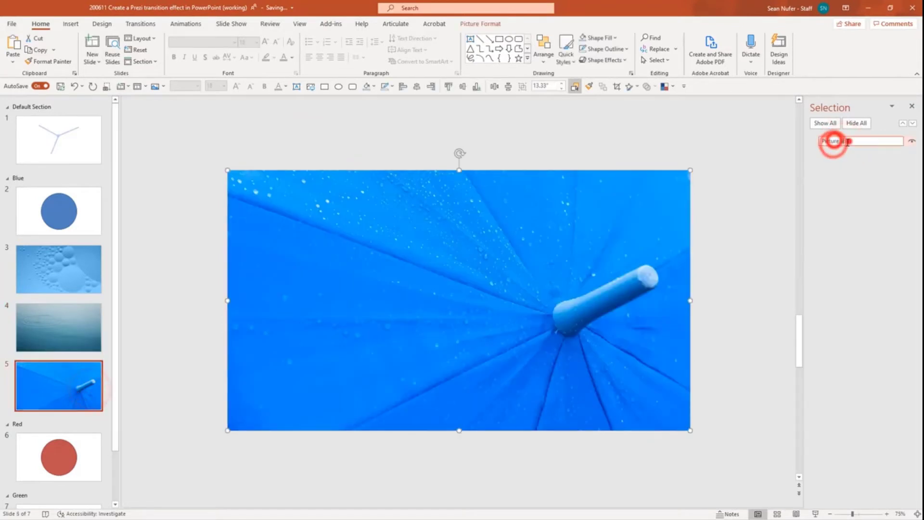
{"action": "type", "text": "!!blue"}
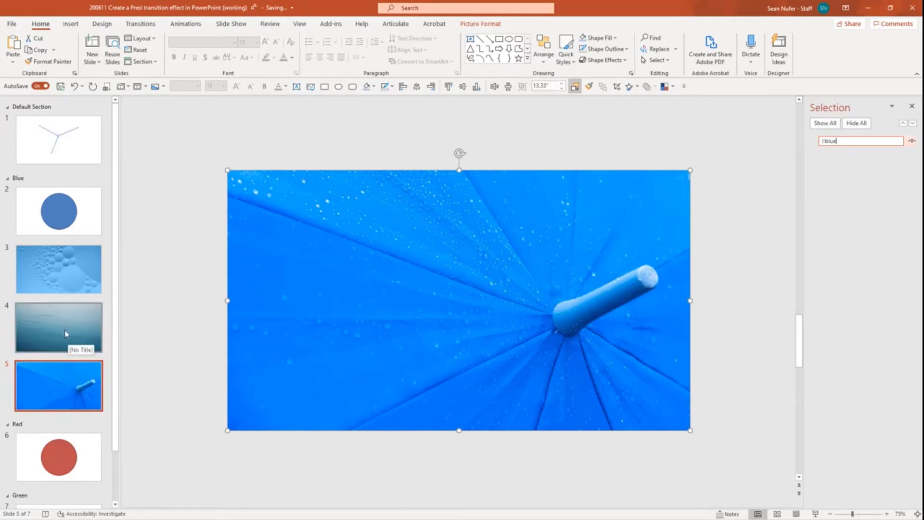
{"action": "left_click", "coordinate": [51, 329]}
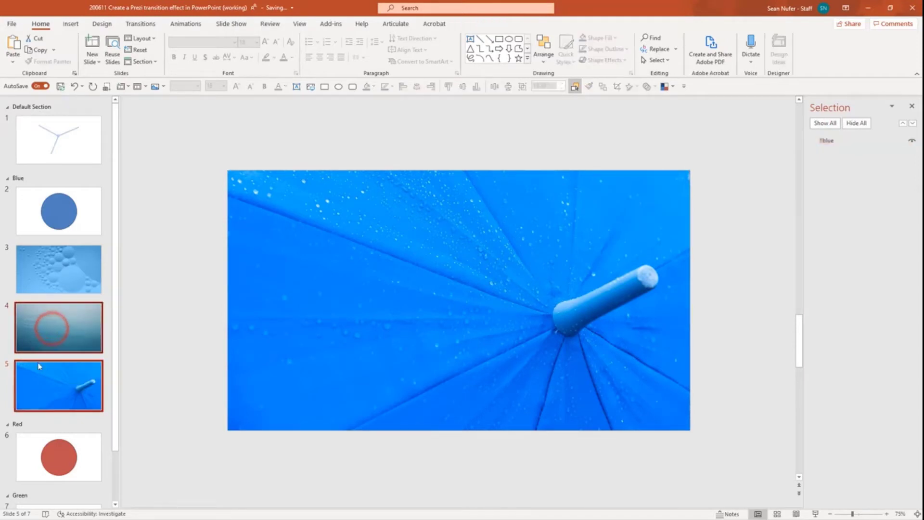
- Apply a 02.00-second Morph transition to the ripple and umbrella slides 4 and 5
{"action": "left_click", "coordinate": [141, 24]}
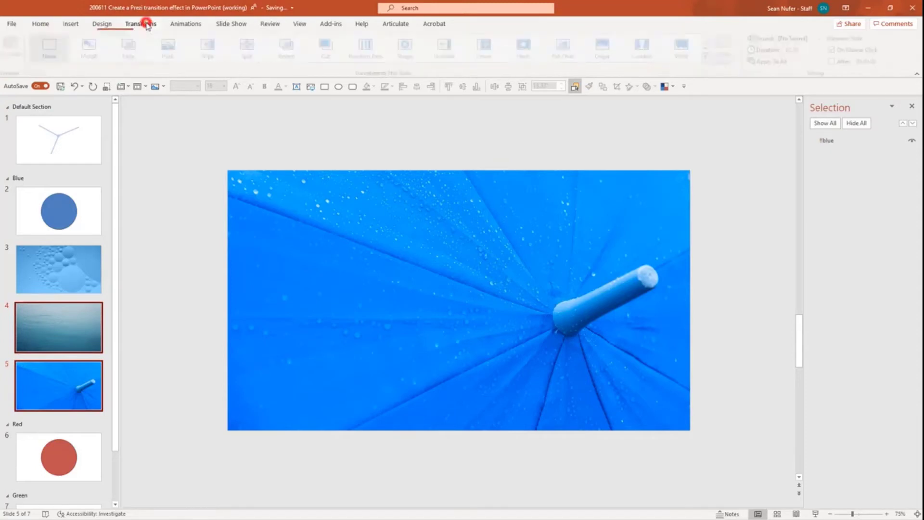
{"action": "left_click", "coordinate": [93, 48]}
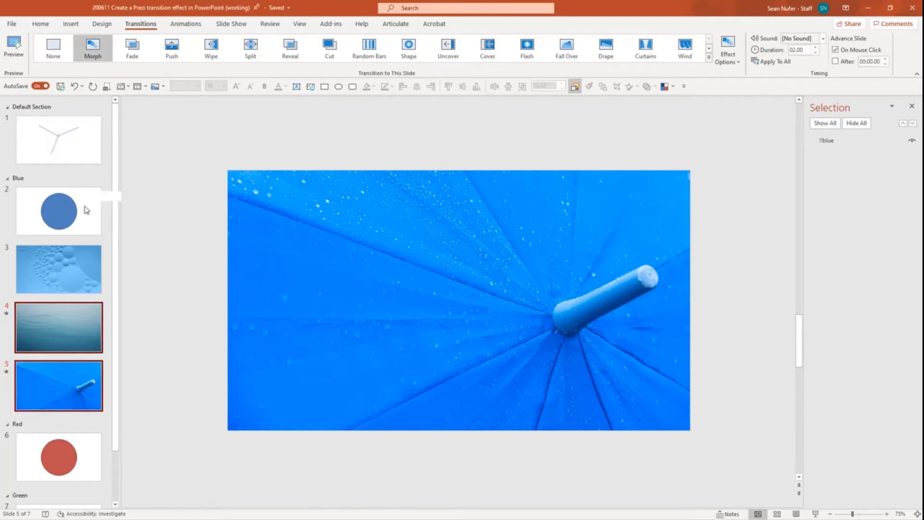
{"action": "scroll", "coordinate": [60, 223], "scroll_direction": "down", "scroll_amount": 2}
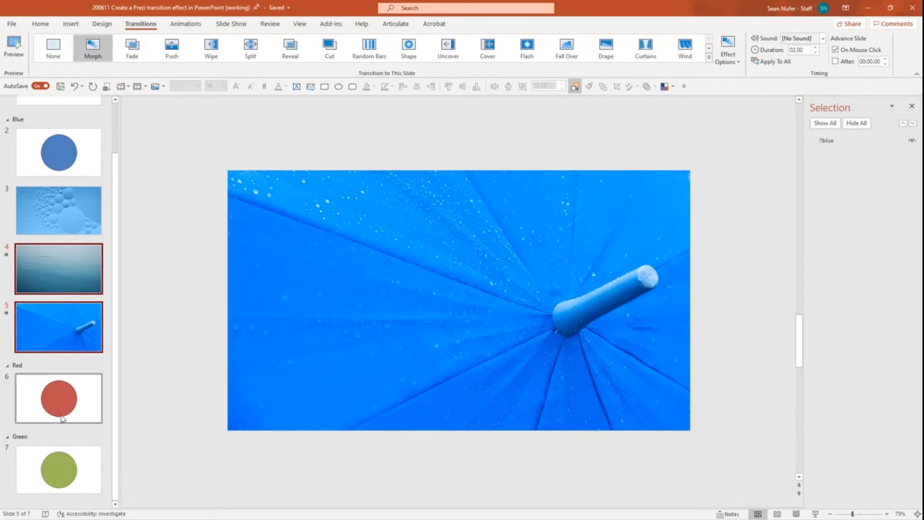
- Add a slide after the red circle slide with red brick wall and red autumn tree stock photos
{"action": "left_click", "coordinate": [63, 418]}
{"action": "key", "text": "Return"}
{"action": "left_click", "coordinate": [155, 86]}
{"action": "left_click", "coordinate": [166, 128]}
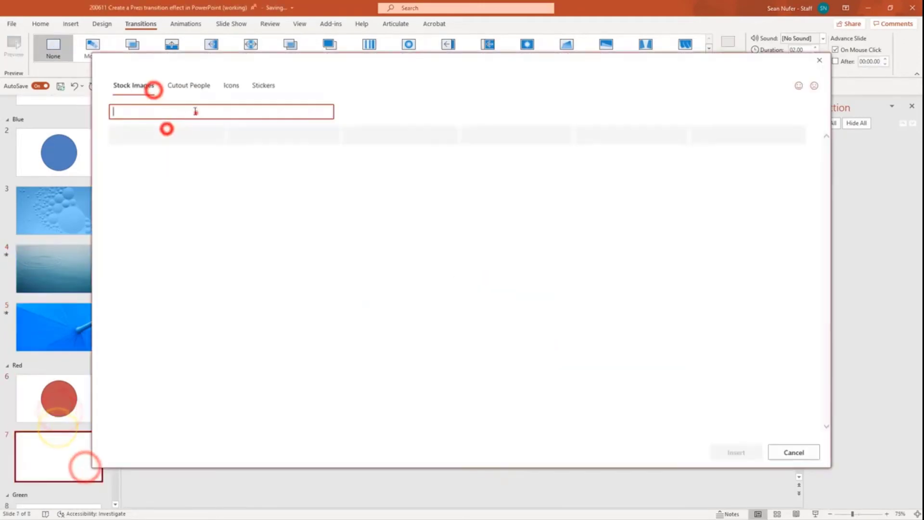
{"action": "left_click", "coordinate": [196, 113]}
{"action": "type", "text": "red"}
{"action": "left_click", "coordinate": [165, 154]}
{"action": "left_click", "coordinate": [664, 282]}
{"action": "left_click", "coordinate": [735, 452]}
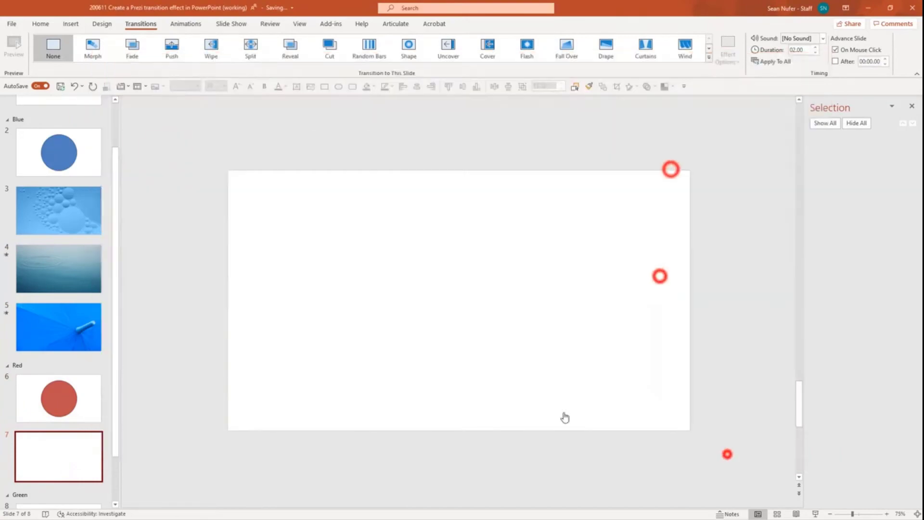
- Name both red pictures '!!red' and make the red photo fill the slide
{"action": "double_click", "coordinate": [838, 150]}
{"action": "type", "text": "!!red"}
{"action": "key", "text": "Return"}
{"action": "double_click", "coordinate": [831, 159]}
{"action": "type", "text": "!!red"}
{"action": "key", "text": "Return"}
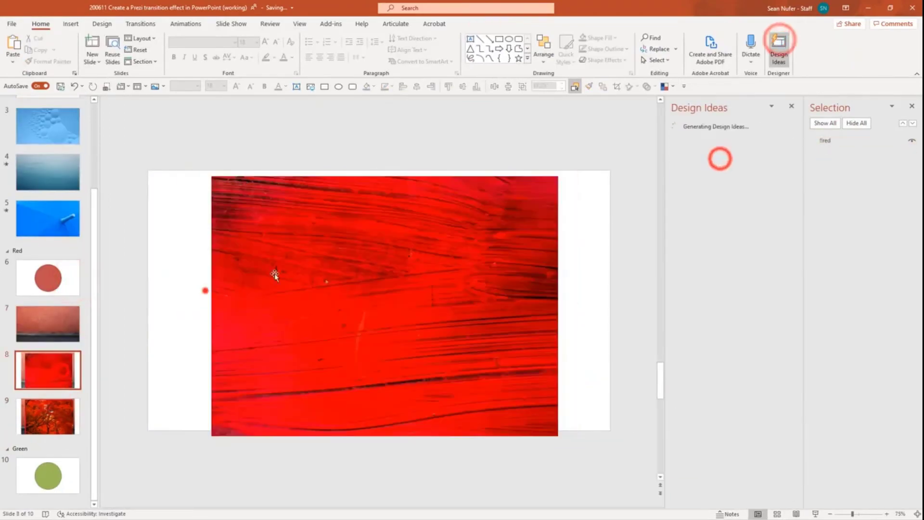
{"action": "left_click", "coordinate": [713, 475]}
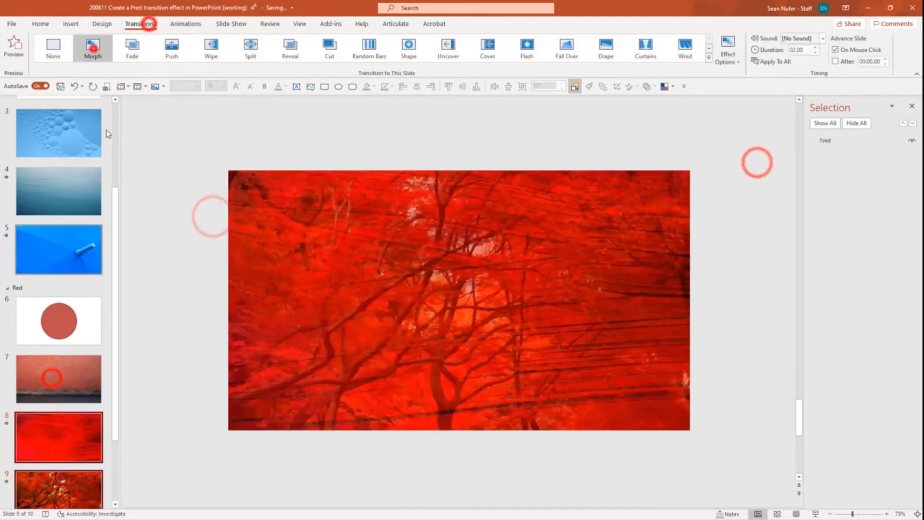
- Add green photo slides after the green circle slide, name the picture green, and delete the extra picture
{"action": "left_click", "coordinate": [55, 474]}
{"action": "left_click", "coordinate": [129, 86]}
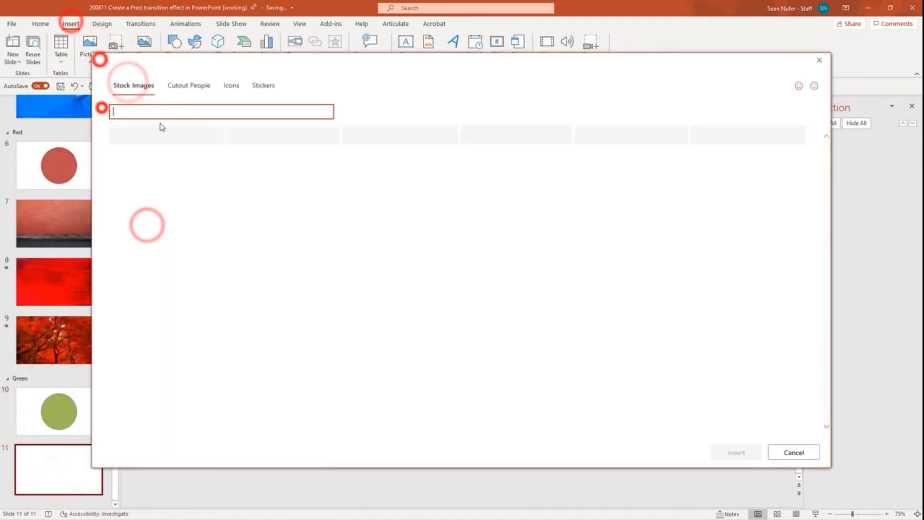
{"action": "type", "text": "green"}
{"action": "scroll", "coordinate": [366, 241], "scroll_direction": "down", "scroll_amount": 3}
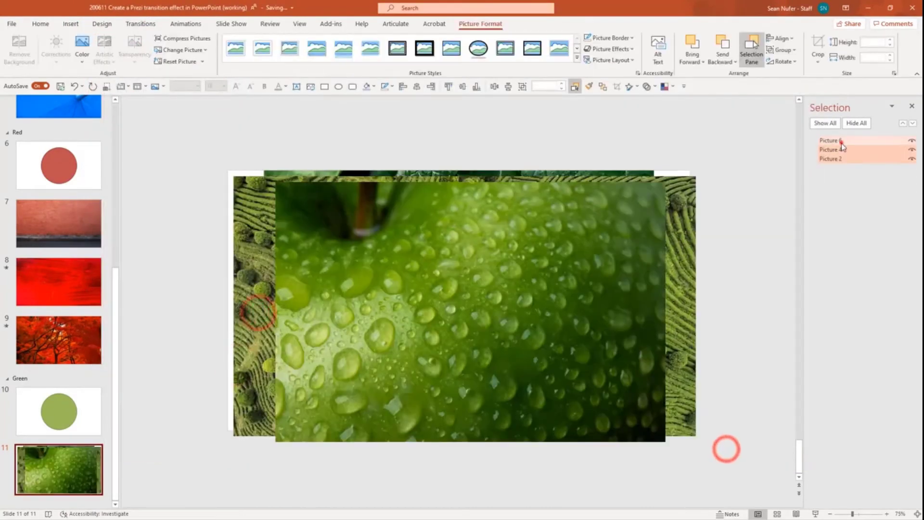
{"action": "double_click", "coordinate": [847, 142]}
{"action": "type", "text": "green"}
{"action": "left_click", "coordinate": [62, 470]}
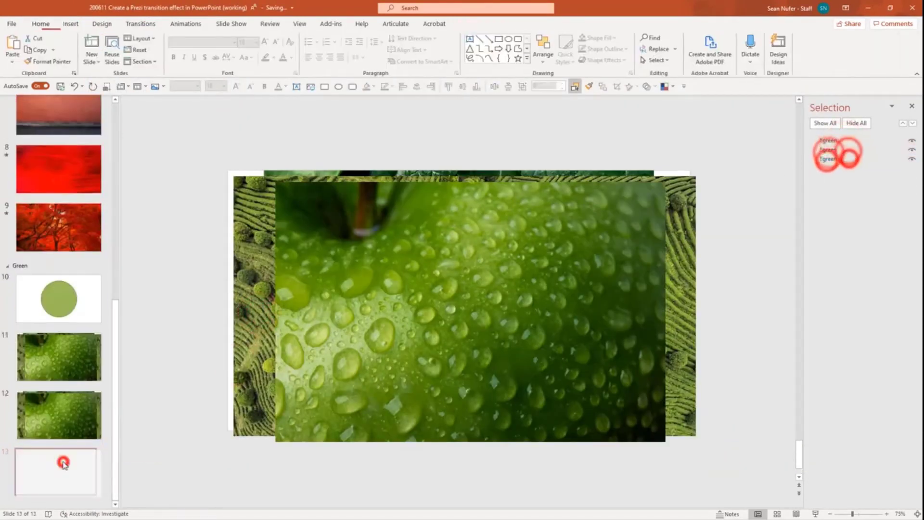
{"action": "left_click", "coordinate": [265, 207]}
{"action": "key", "text": "Delete"}
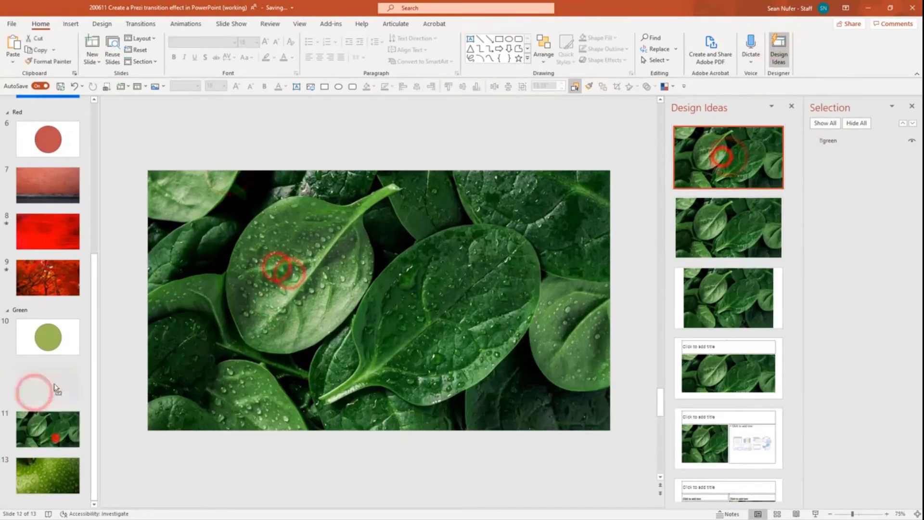
- Apply Morph to green slides 11, 12 and 13 together
{"action": "left_click", "coordinate": [56, 387]}
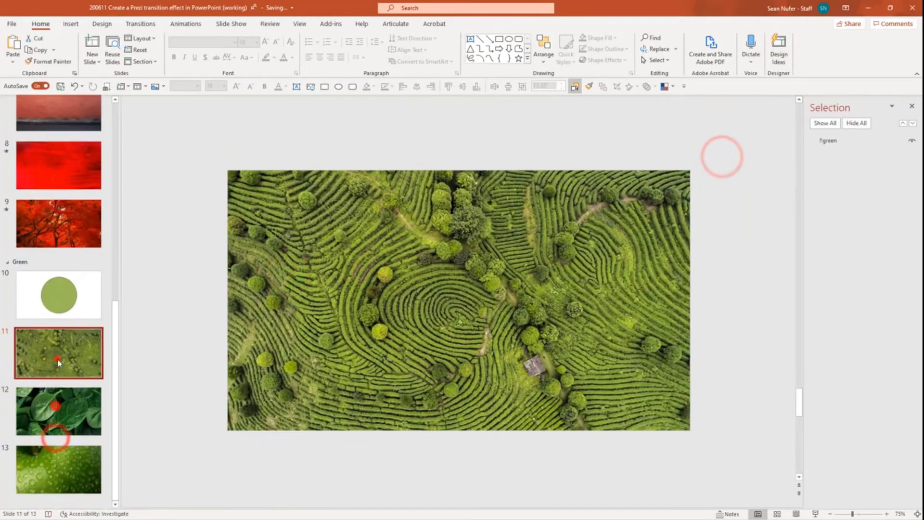
{"action": "left_click", "coordinate": [58, 469], "text": "shift"}
{"action": "left_click", "coordinate": [140, 24]}
{"action": "left_click", "coordinate": [93, 46]}
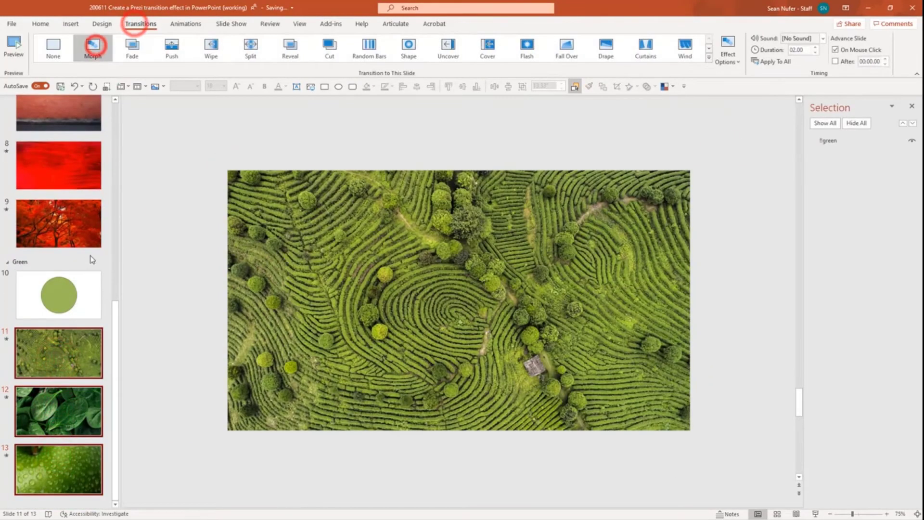
{"action": "scroll", "coordinate": [77, 308], "scroll_direction": "up", "scroll_amount": 5}
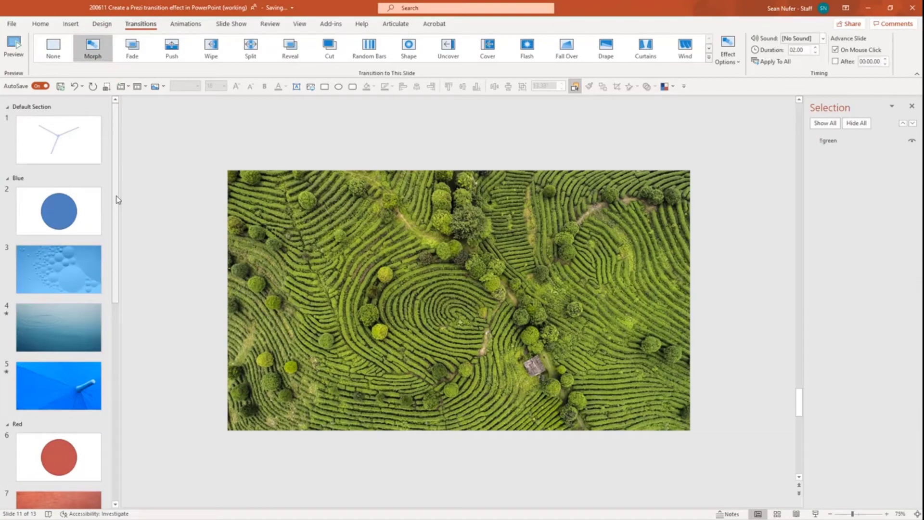
- Insert Section Zooms for the Blue, Red and Green sections on title slide 1
{"action": "left_click_drag", "start_coordinate": [116, 199], "coordinate": [123, 155]}
{"action": "left_click", "coordinate": [61, 145]}
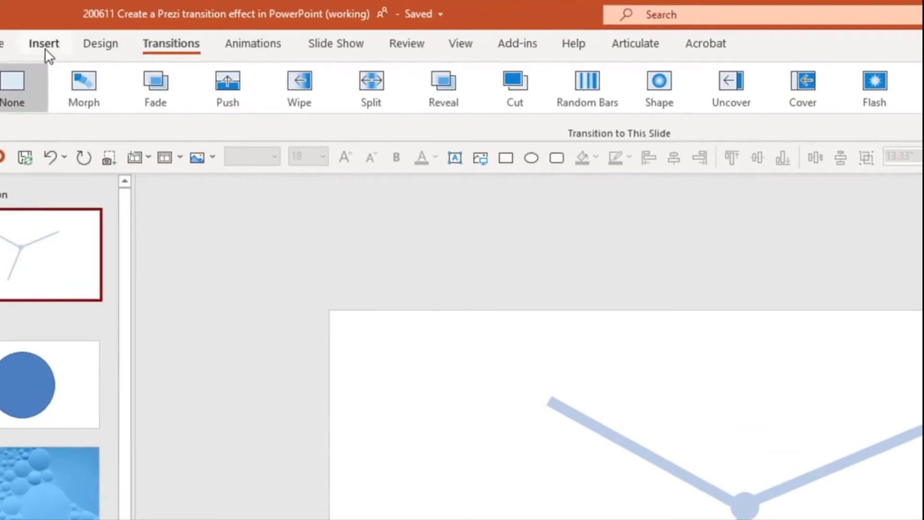
{"action": "left_click", "coordinate": [71, 25]}
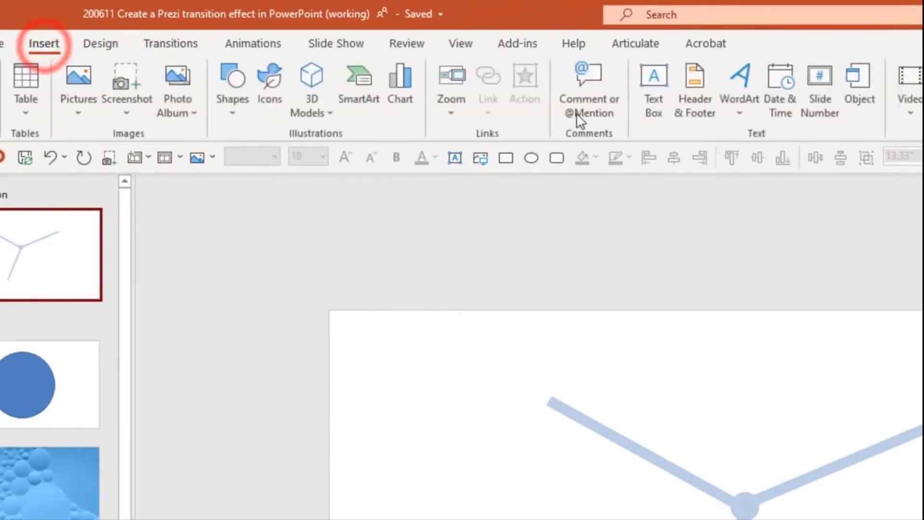
{"action": "left_click", "coordinate": [461, 103]}
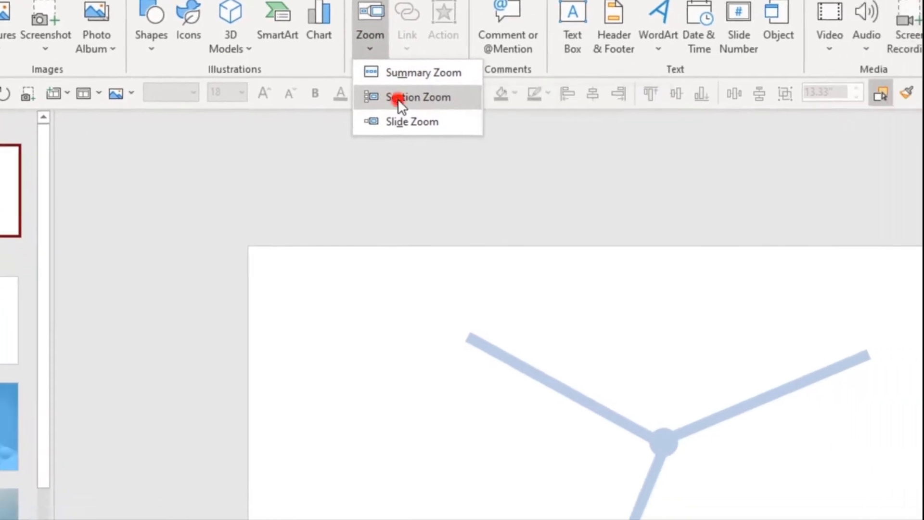
{"action": "left_click", "coordinate": [481, 162]}
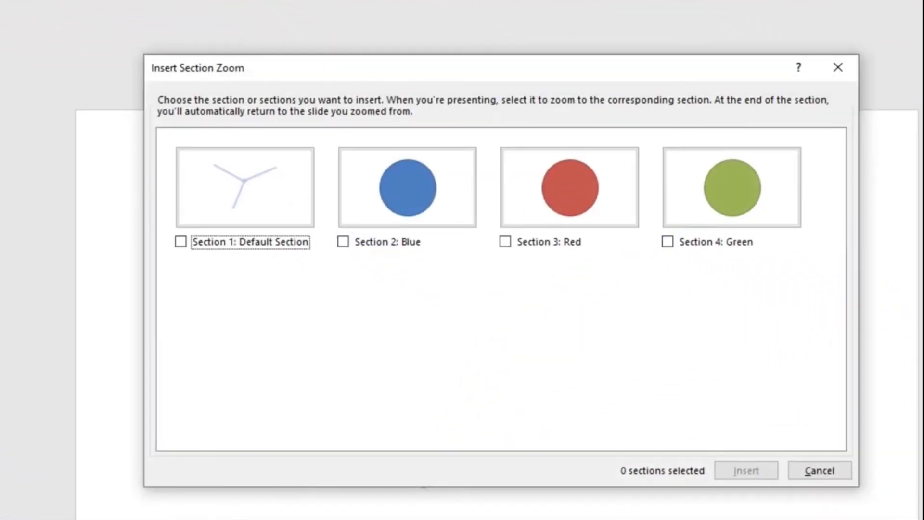
{"action": "left_click", "coordinate": [396, 191]}
{"action": "left_click", "coordinate": [564, 219]}
{"action": "left_click", "coordinate": [719, 199]}
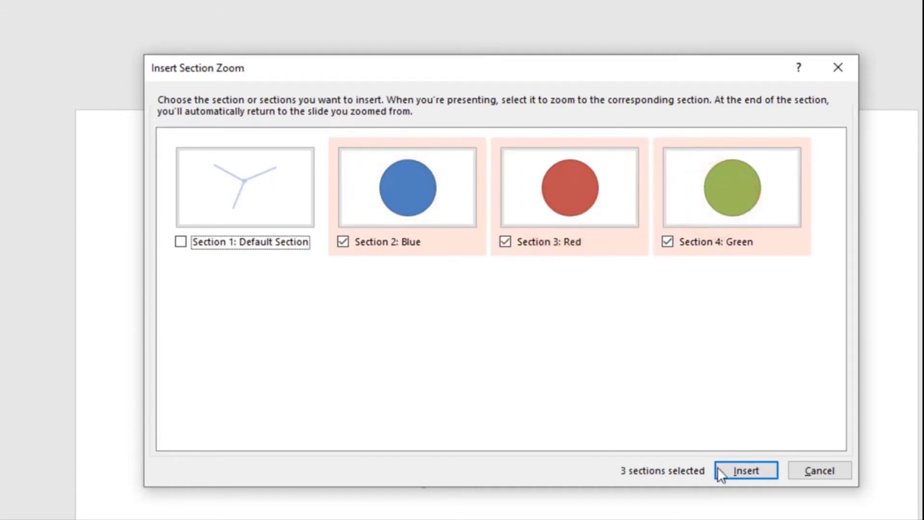
{"action": "left_click", "coordinate": [745, 470]}
{"action": "left_click", "coordinate": [606, 322]}
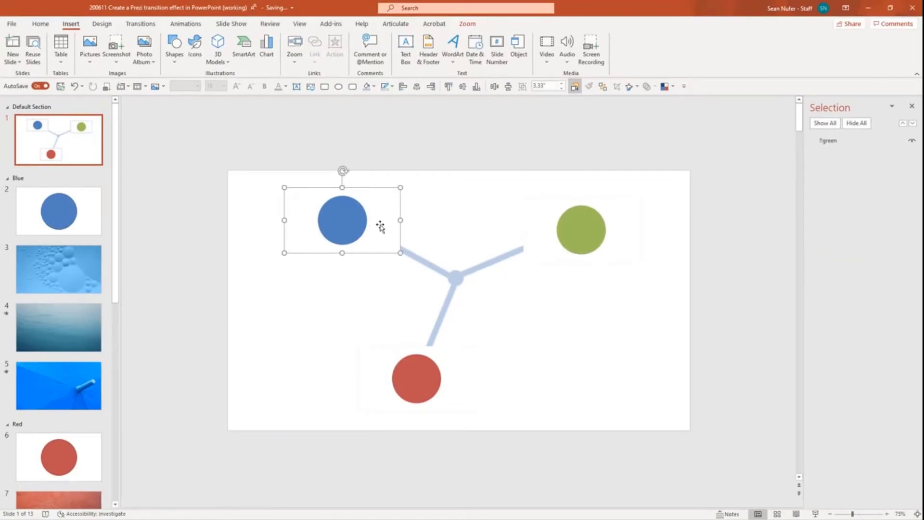
- Turn on Zoom Background for the green and red section zooms to clear their white backgrounds
{"action": "left_click", "coordinate": [467, 24]}
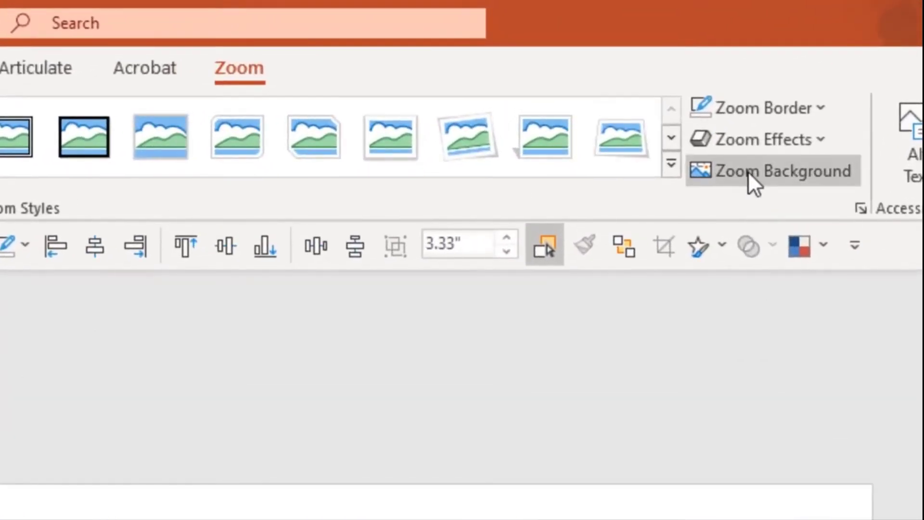
{"action": "left_click", "coordinate": [747, 172]}
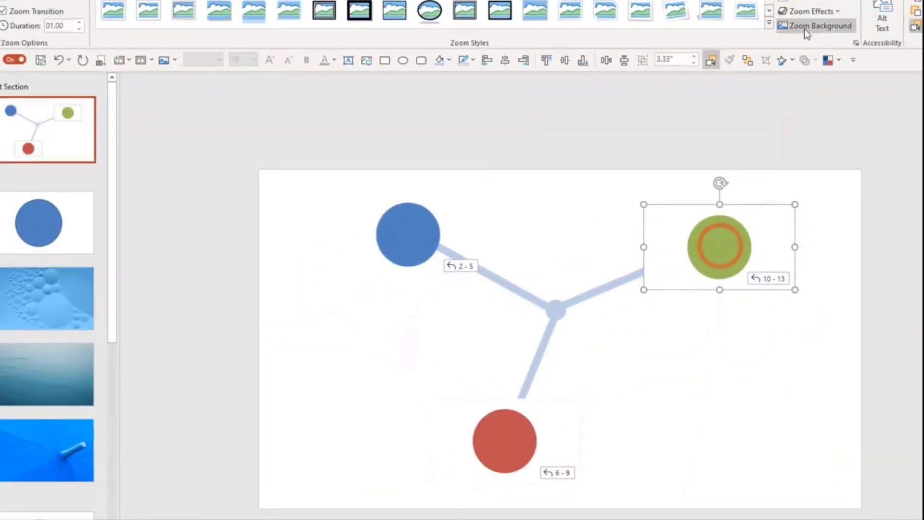
{"action": "left_click", "coordinate": [799, 46]}
{"action": "left_click", "coordinate": [460, 517]}
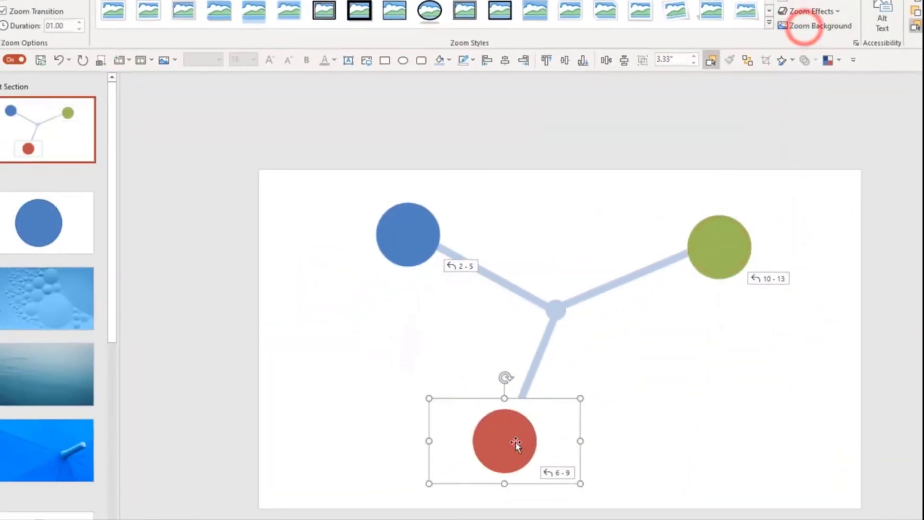
{"action": "left_click", "coordinate": [793, 27]}
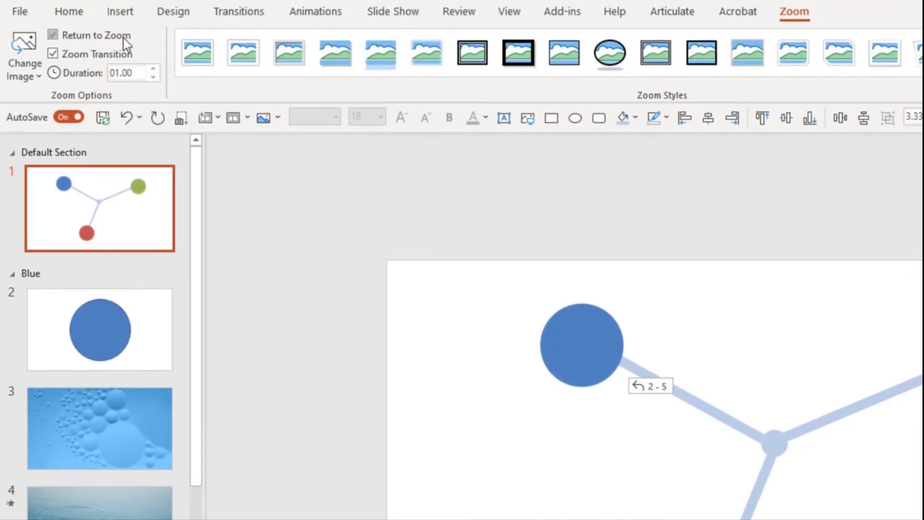
{"action": "left_click", "coordinate": [83, 38]}
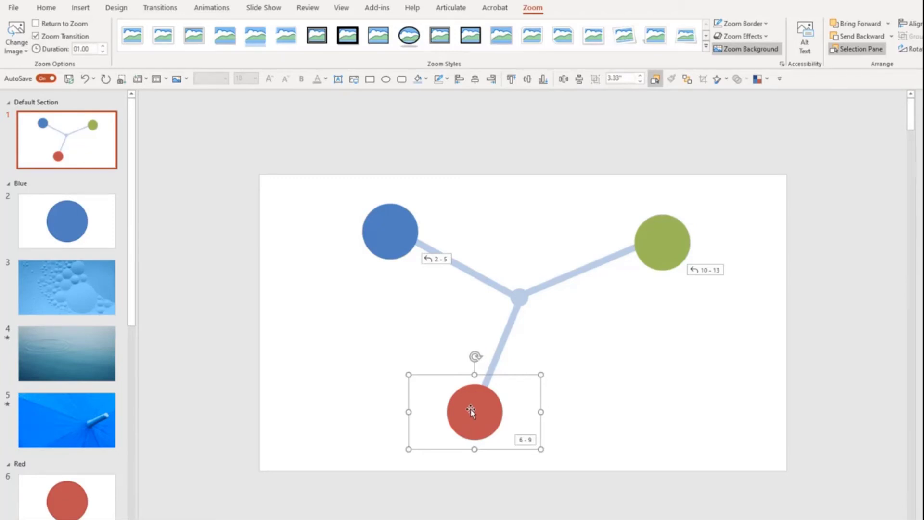
{"action": "left_click", "coordinate": [37, 24]}
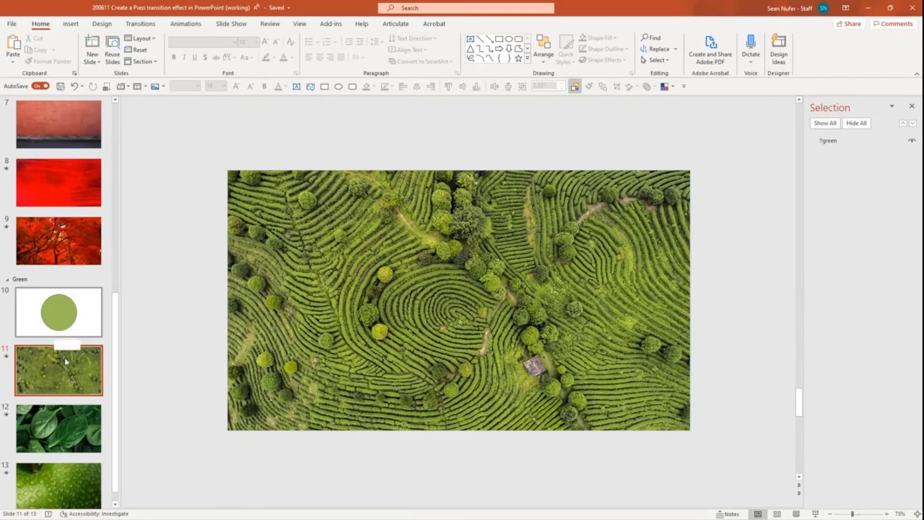
- Confirm Green slides 11, 12 and 13 use Morph, then run the slideshow from the title slide
{"action": "left_click", "coordinate": [67, 492]}
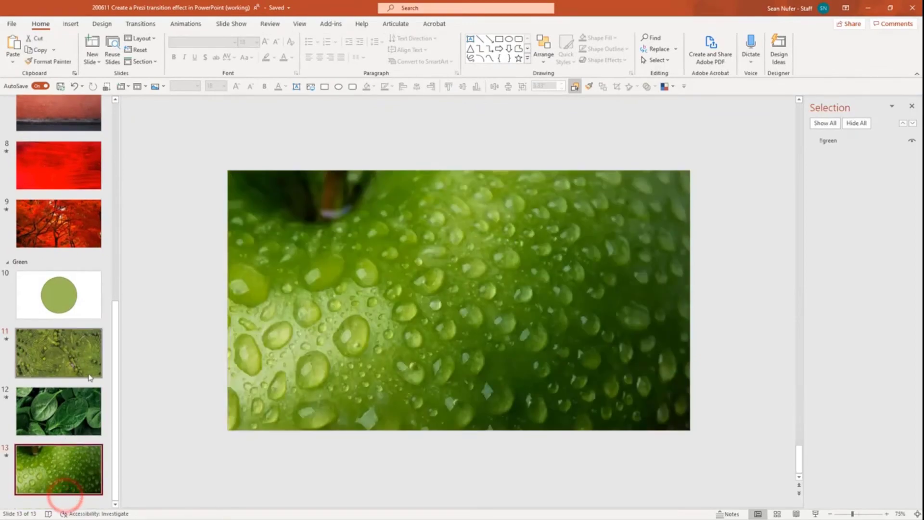
{"action": "left_click", "coordinate": [140, 24]}
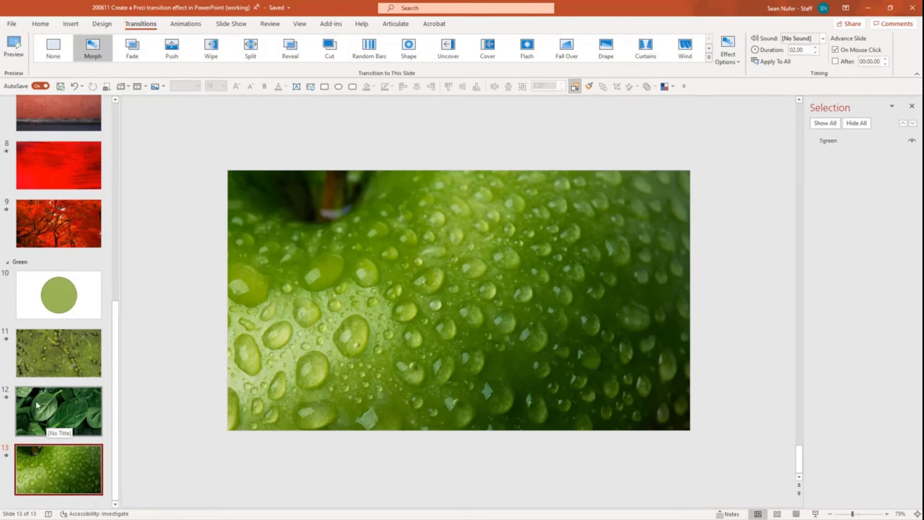
{"action": "left_click", "coordinate": [60, 413]}
{"action": "left_click", "coordinate": [58, 467]}
{"action": "key", "text": "Up"}
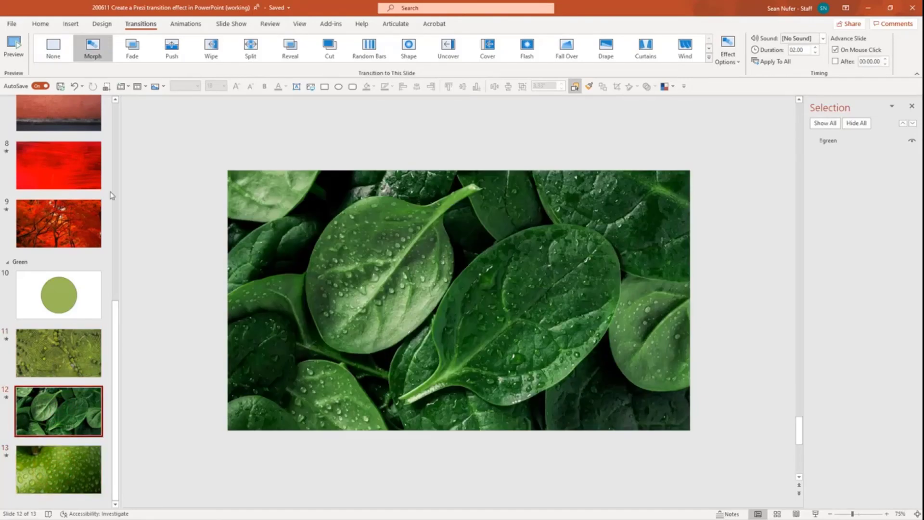
{"action": "left_click", "coordinate": [56, 359]}
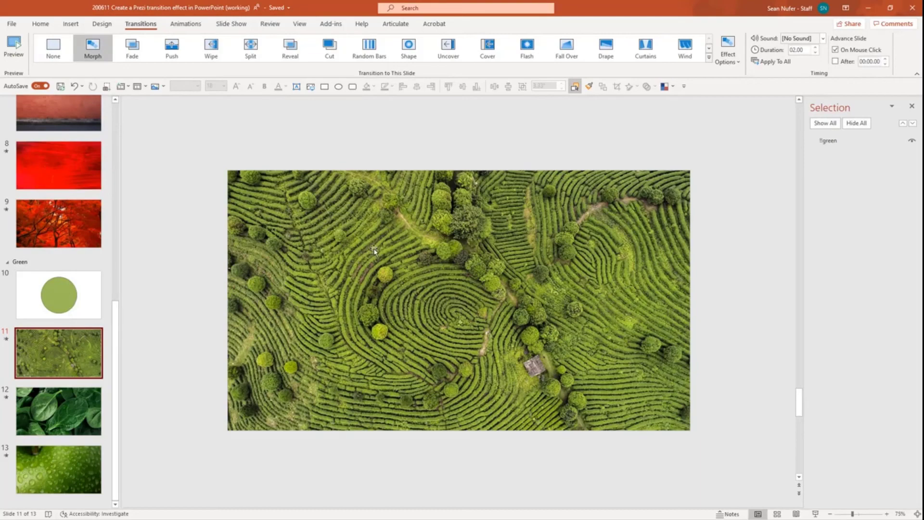
{"action": "left_click", "coordinate": [135, 48]}
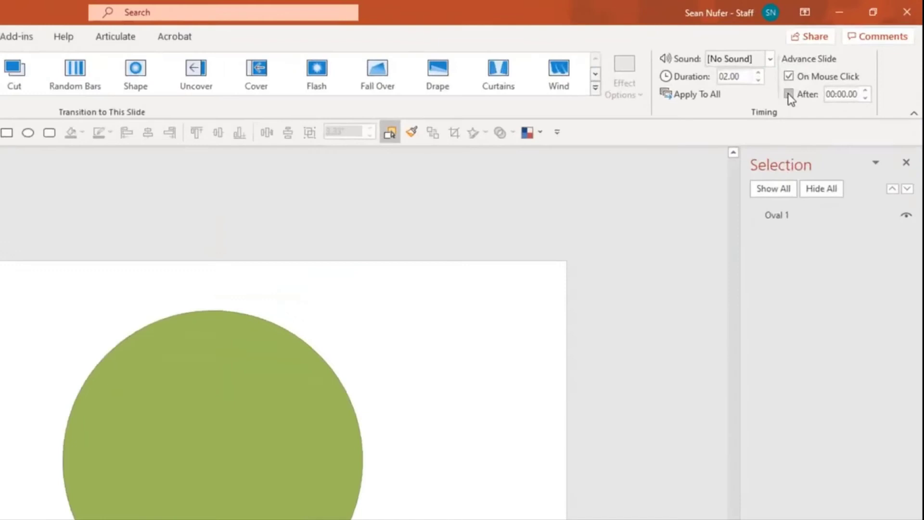
- Set green circle slide 10 to advance automatically after 00:00.00
{"action": "left_click", "coordinate": [835, 61]}
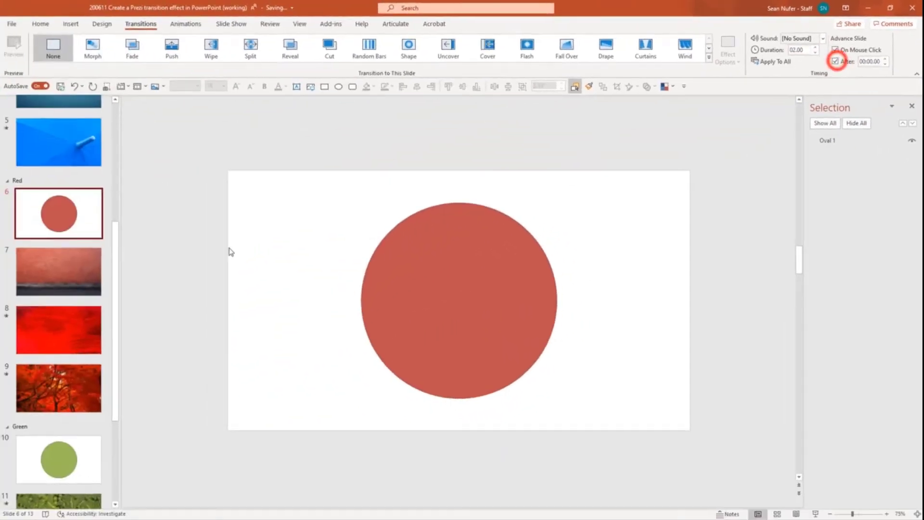
{"action": "scroll", "coordinate": [57, 289], "scroll_direction": "up", "scroll_amount": 5}
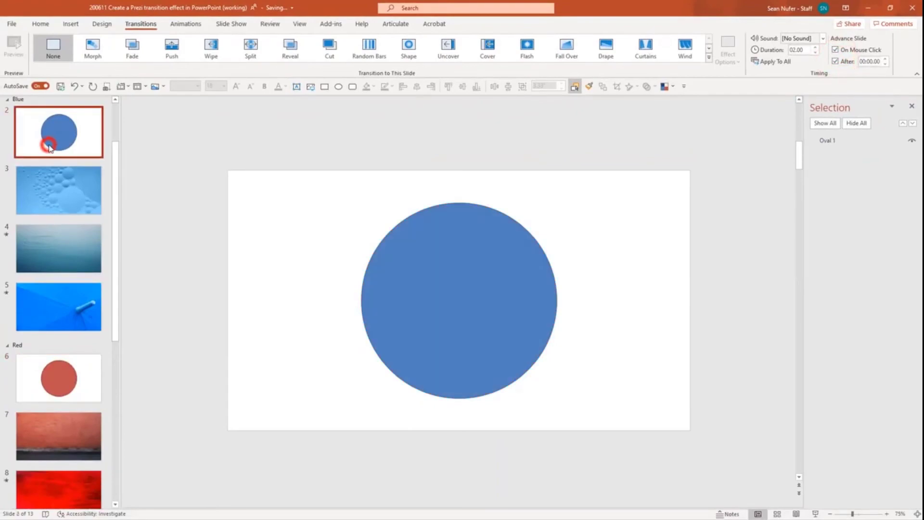